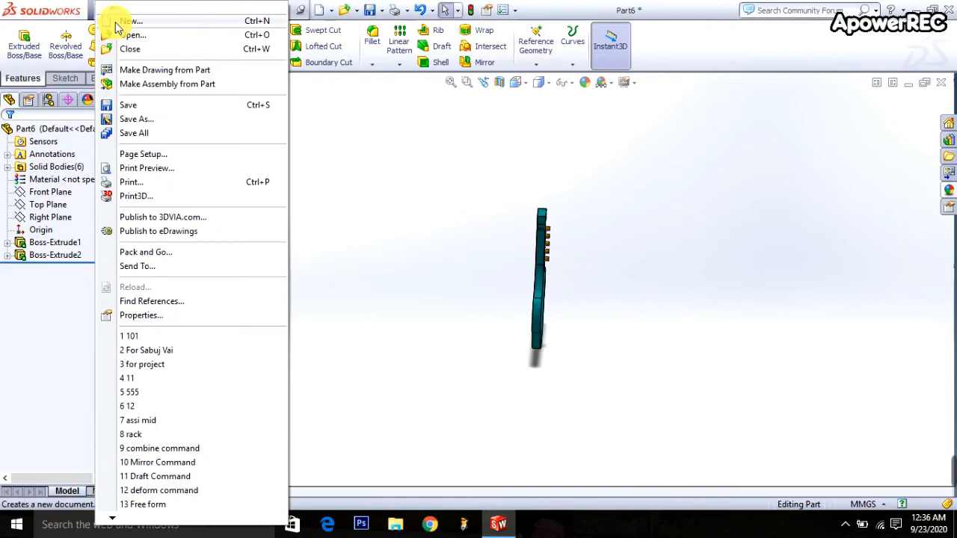
# - Create a new part document and set its unit system to MMGS
pyautogui.click(110, 20)
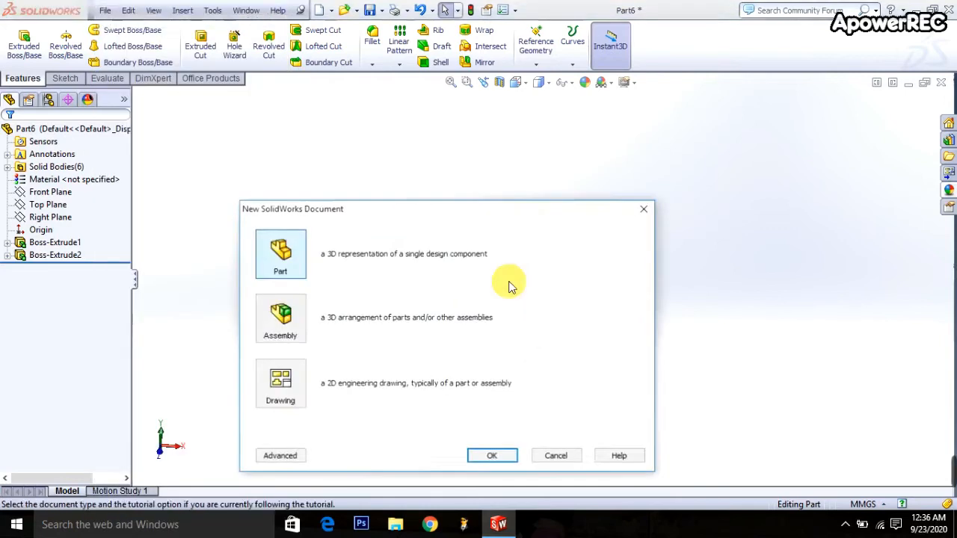
pyautogui.click(492, 456)
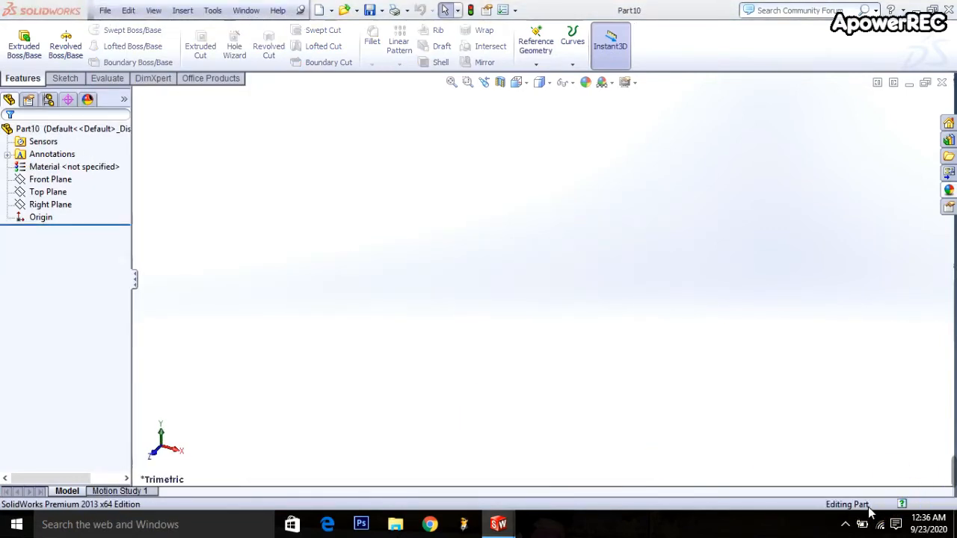
pyautogui.click(870, 509)
pyautogui.click(823, 456)
# - Start an extruded boss sketch on the Front Plane and draw a vertical line through the origin with a tangent arc curving outward below it
pyautogui.click(41, 193)
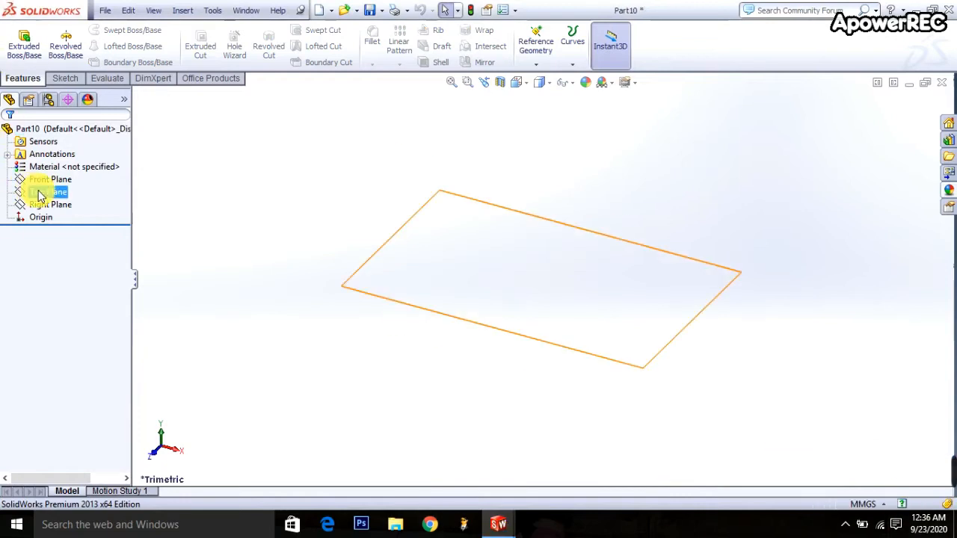
pyautogui.click(45, 179)
pyautogui.click(30, 57)
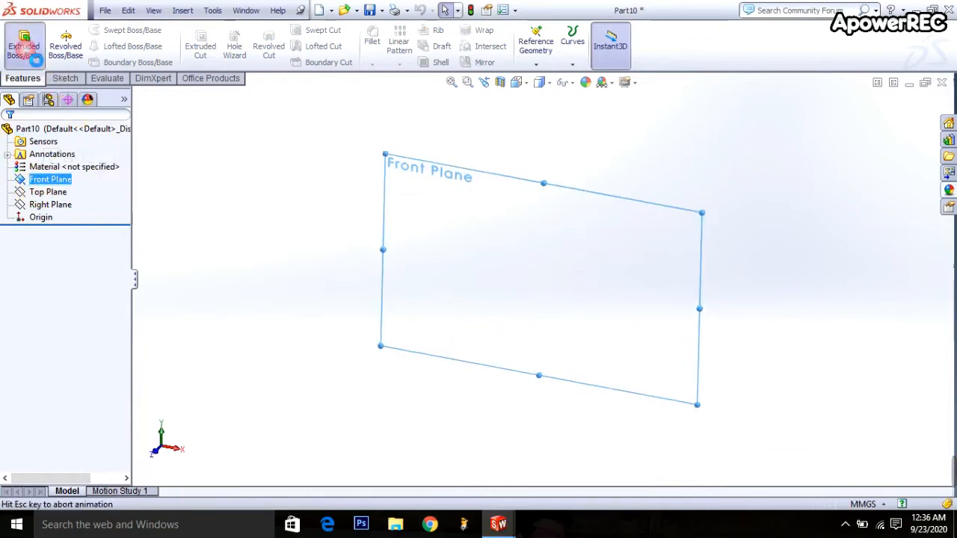
pyautogui.click(85, 30)
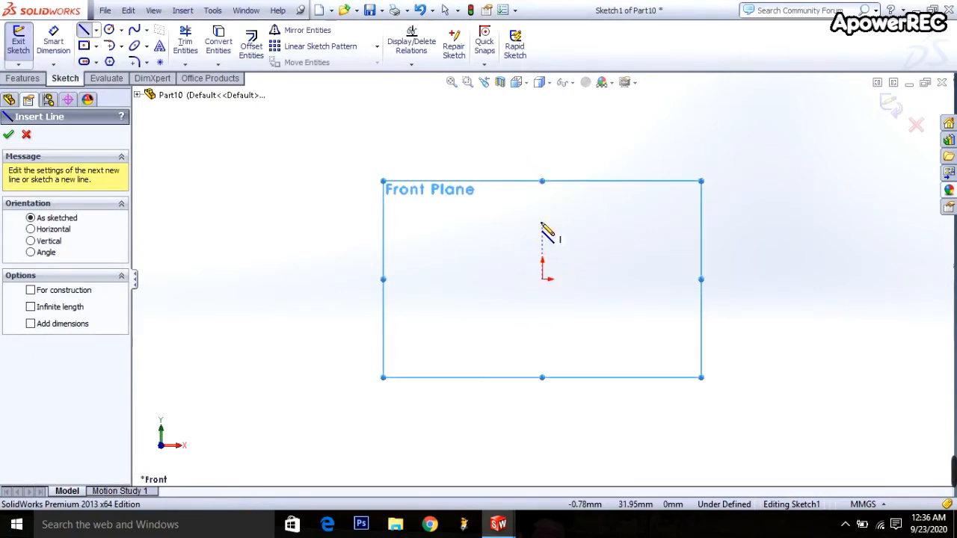
pyautogui.moveTo(543, 224)
pyautogui.mouseDown()
pyautogui.moveTo(546, 359)
pyautogui.moveTo(542, 329)
pyautogui.mouseUp()
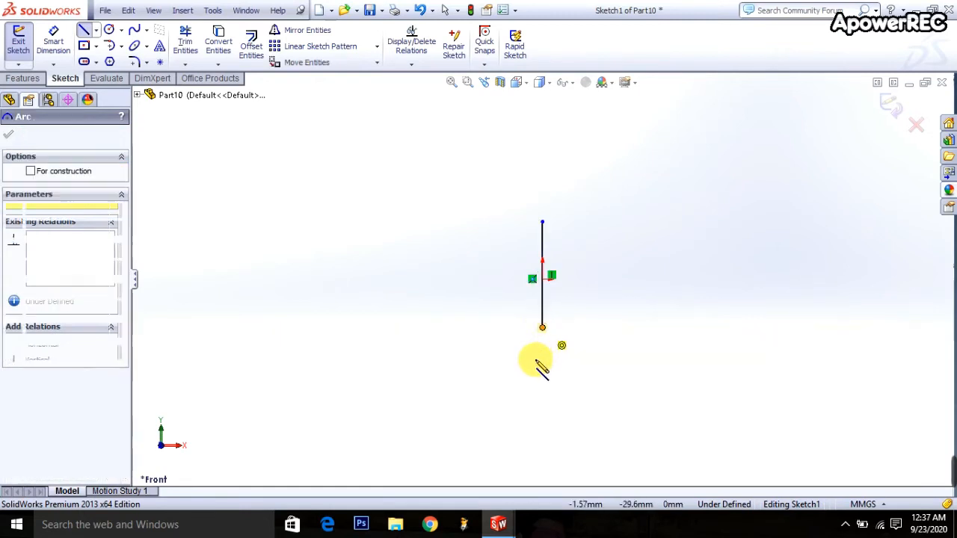
pyautogui.click(500, 389)
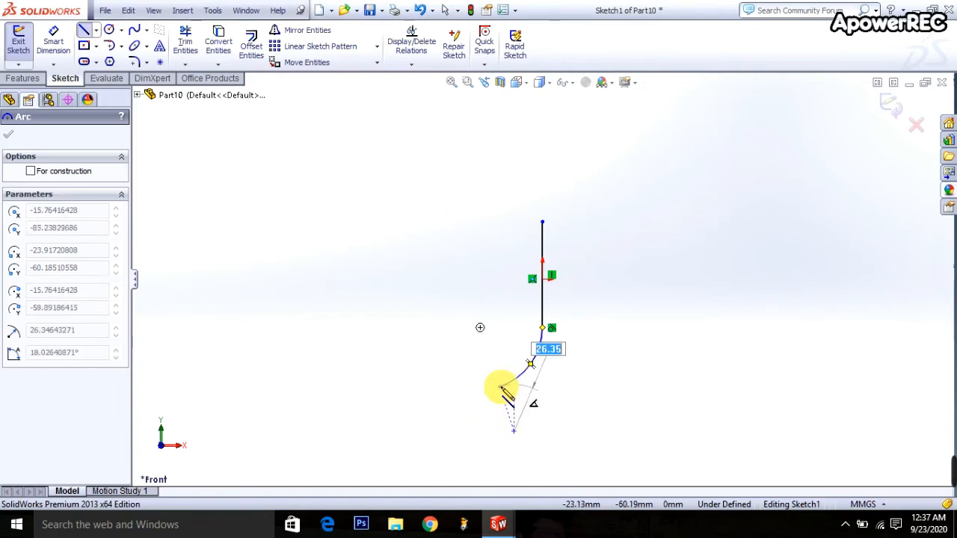
# - Continue the profile with a second tangent arc of about 25 mm radius bulging outward below the first, and end the chain there
pyautogui.click(499, 387)
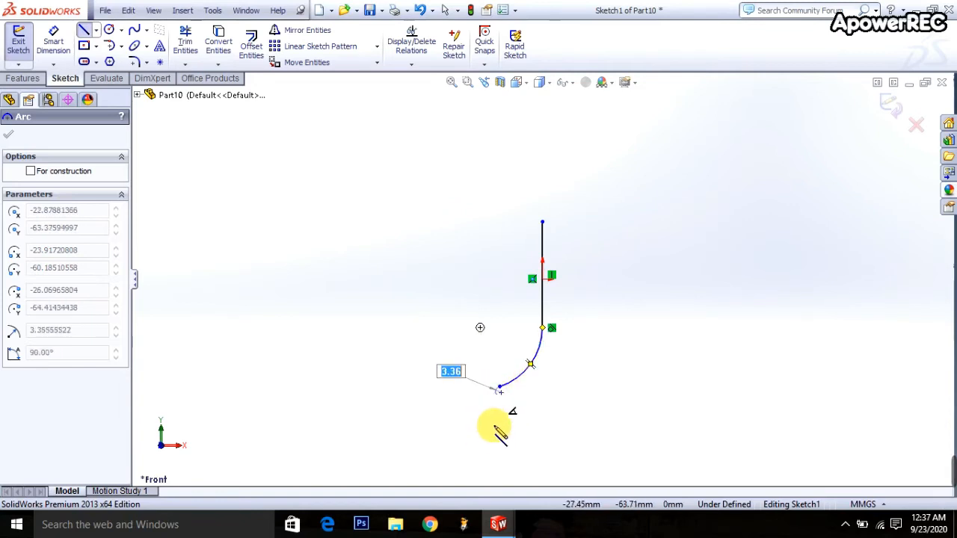
pyautogui.click(503, 473)
pyautogui.click(553, 413)
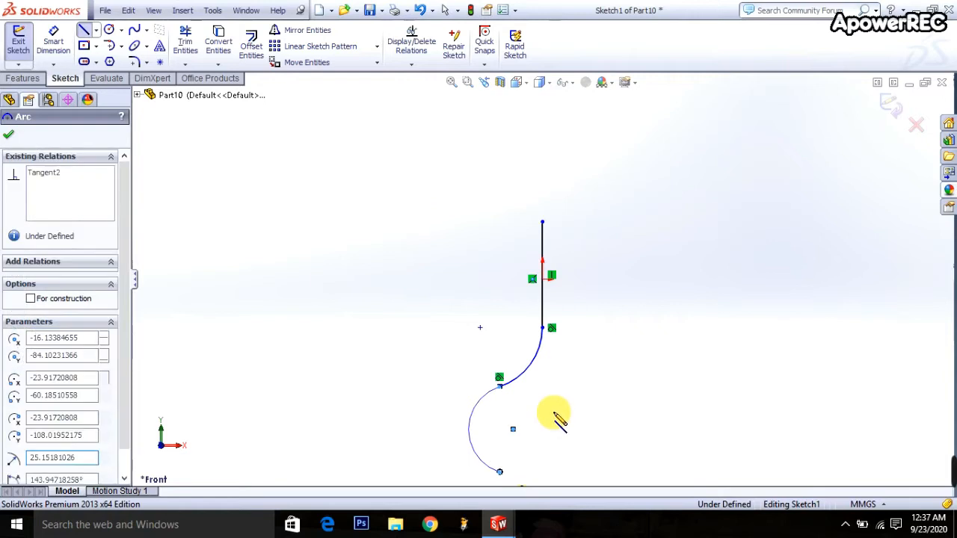
pyautogui.click(605, 232)
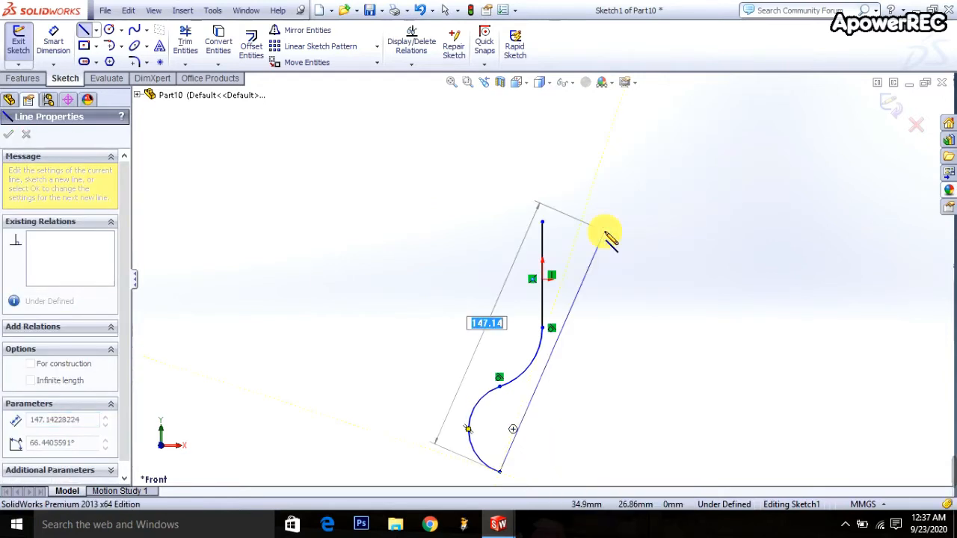
pyautogui.rightClick(671, 358)
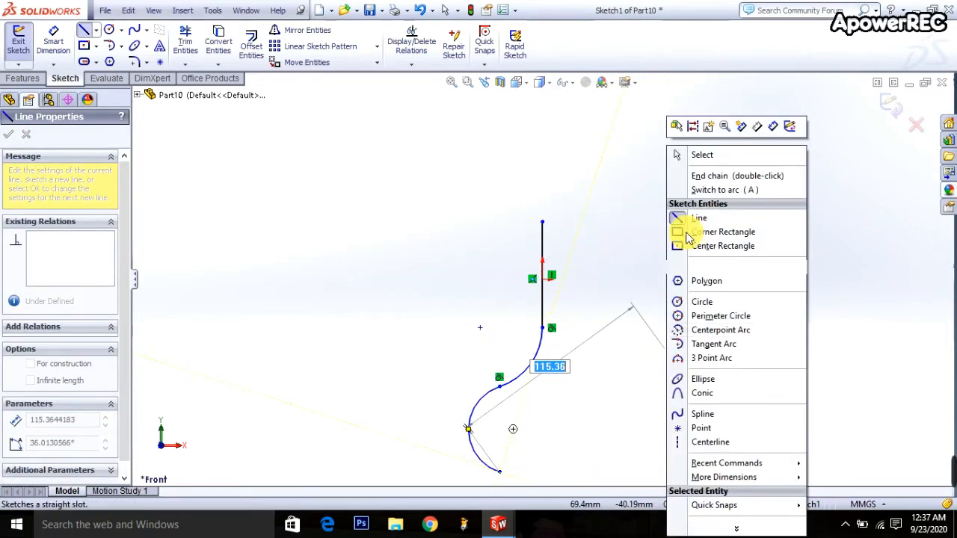
pyautogui.click(694, 155)
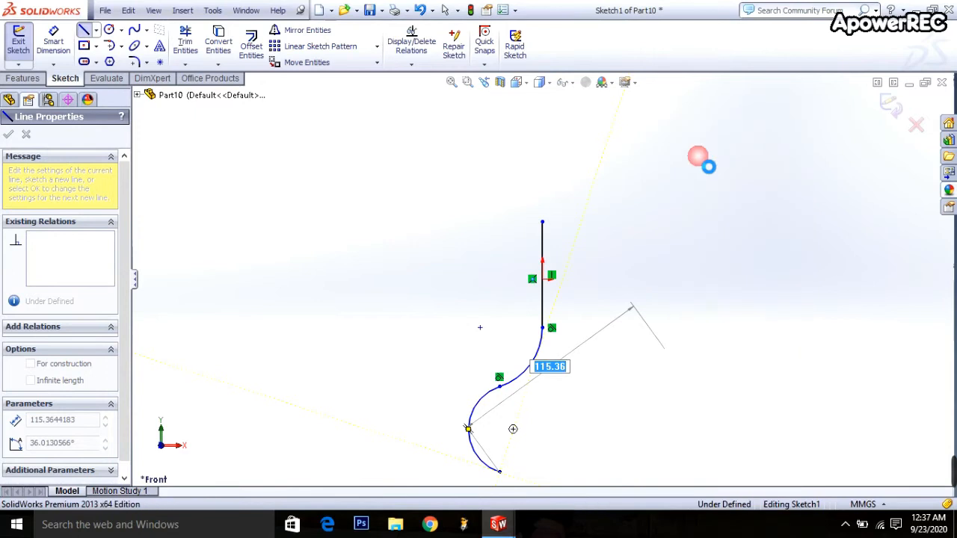
pyautogui.rightClick(647, 210)
pyautogui.click(663, 100)
# - Sketch a horizontal line about 23 mm long from the top of the vertical line, and a vertical line about 59 mm down from its end
pyautogui.click(544, 225)
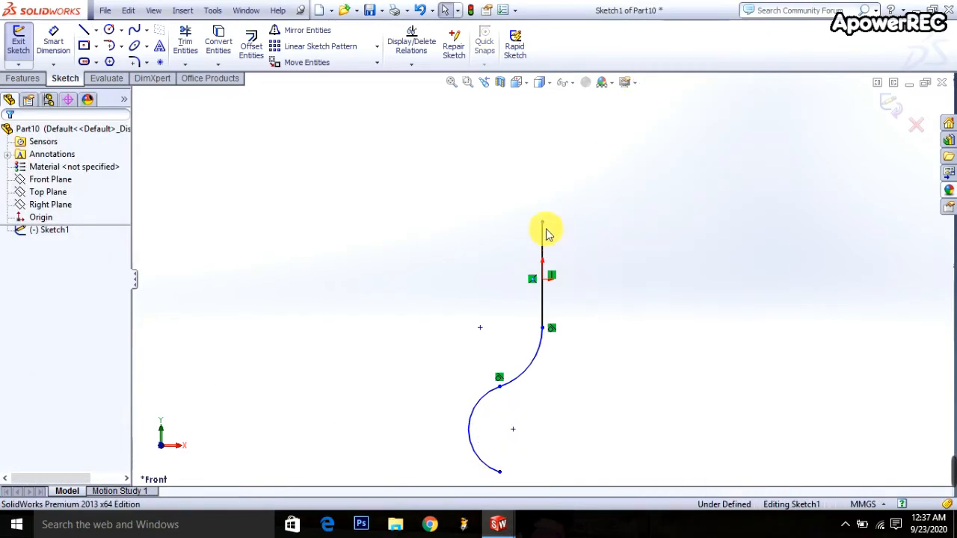
pyautogui.click(544, 225)
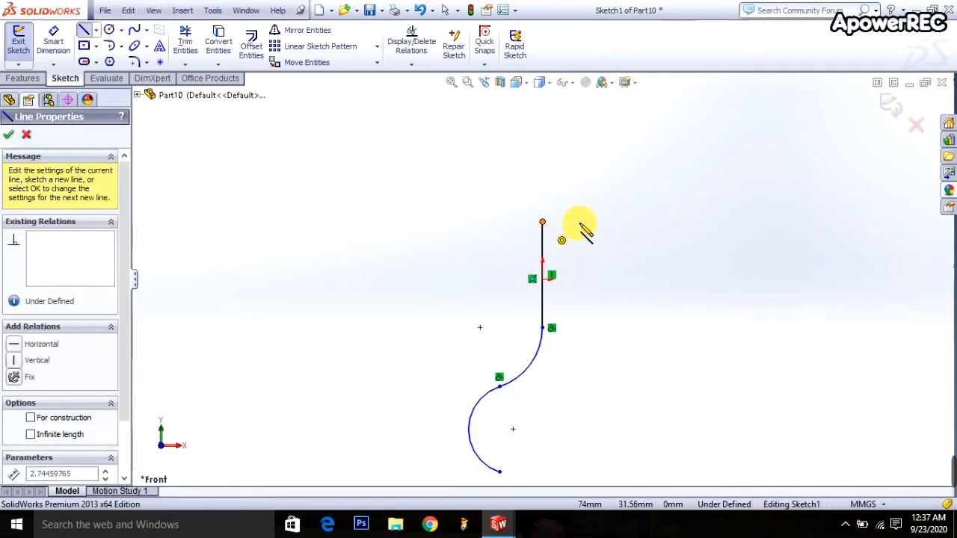
pyautogui.moveTo(584, 222); pyautogui.dragTo(582, 333)
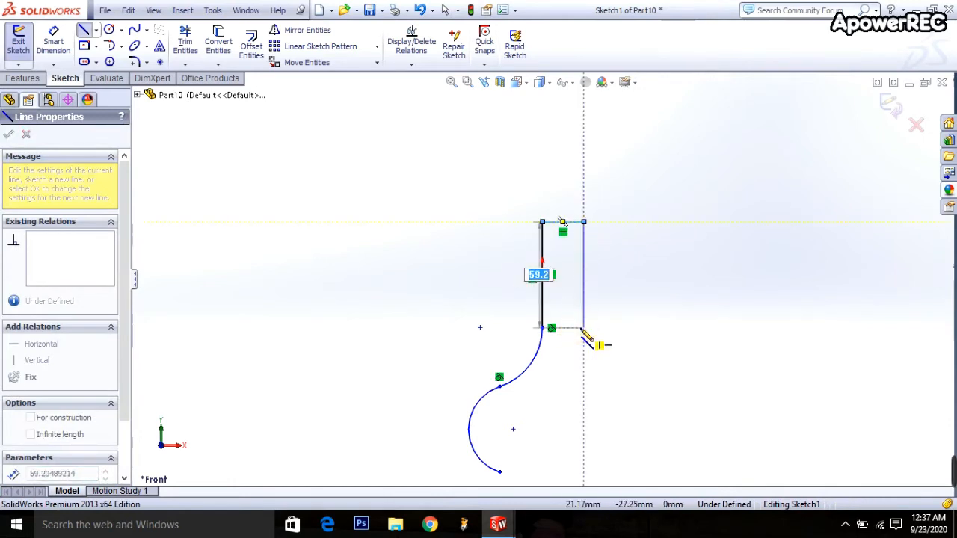
pyautogui.click(582, 329)
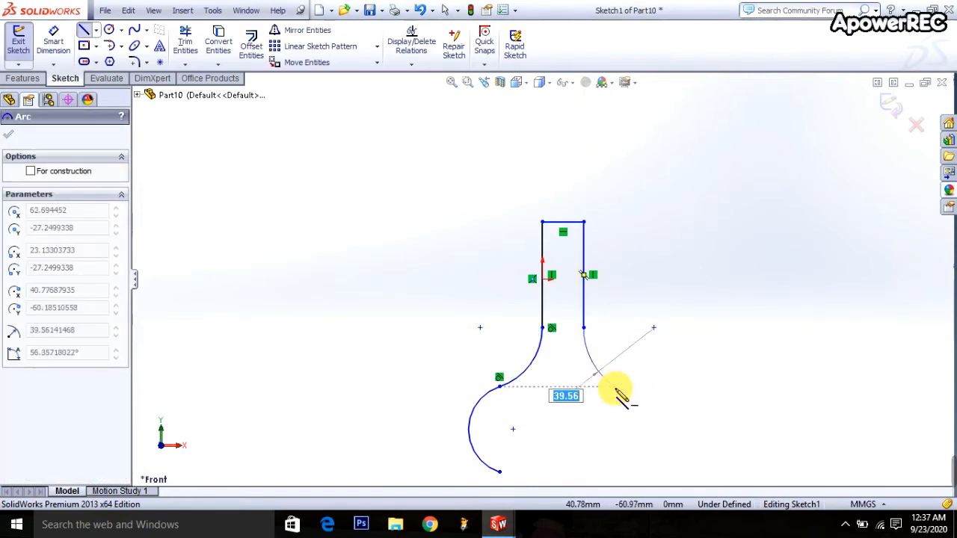
# - Sketch the profile's opposite side with a tangent arc of about 40 mm radius and an outward-bulging tangent arc of about 26.5 mm radius
pyautogui.click(617, 388)
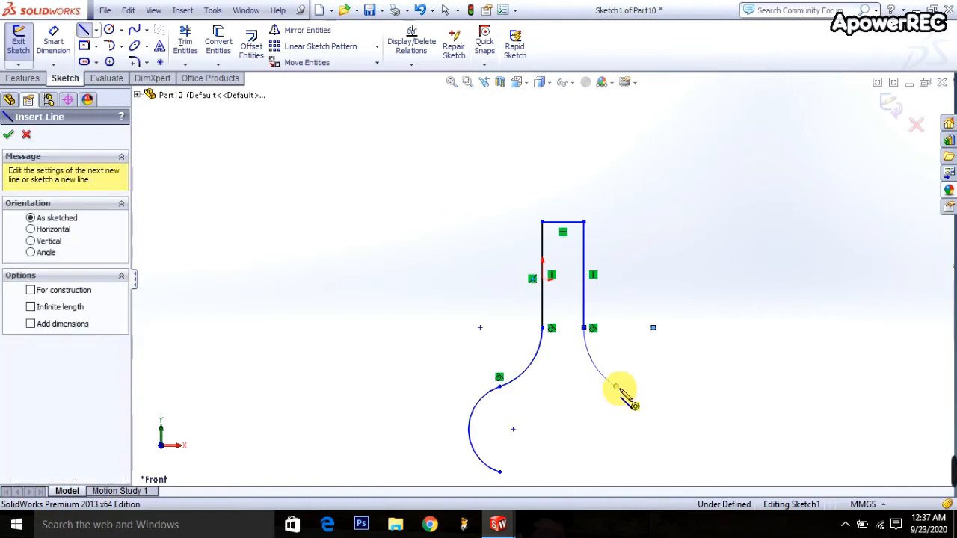
pyautogui.click(618, 389)
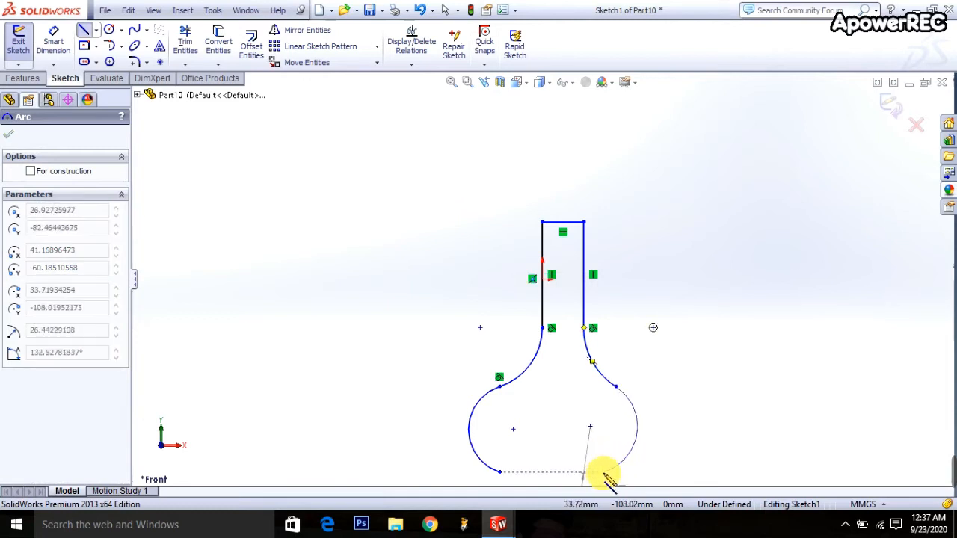
pyautogui.click(604, 473)
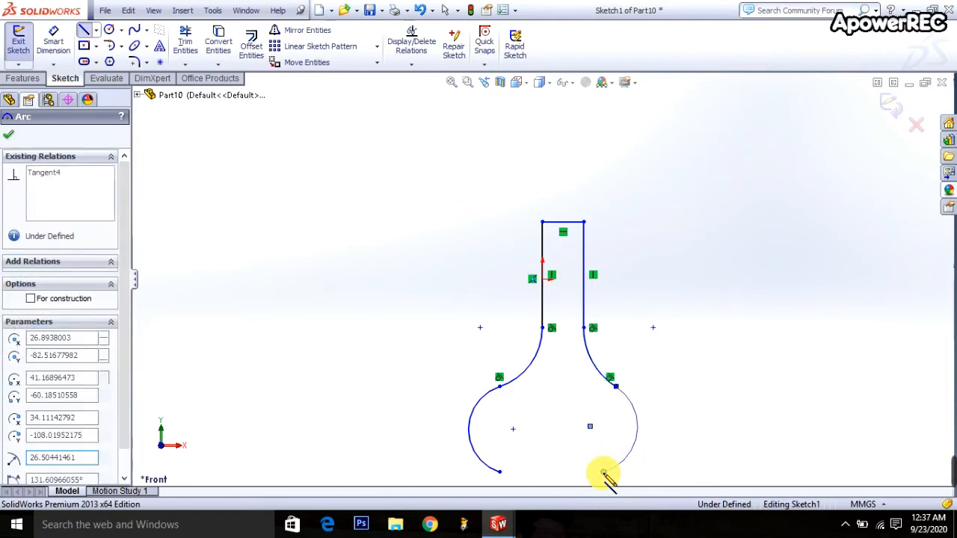
pyautogui.click(560, 476)
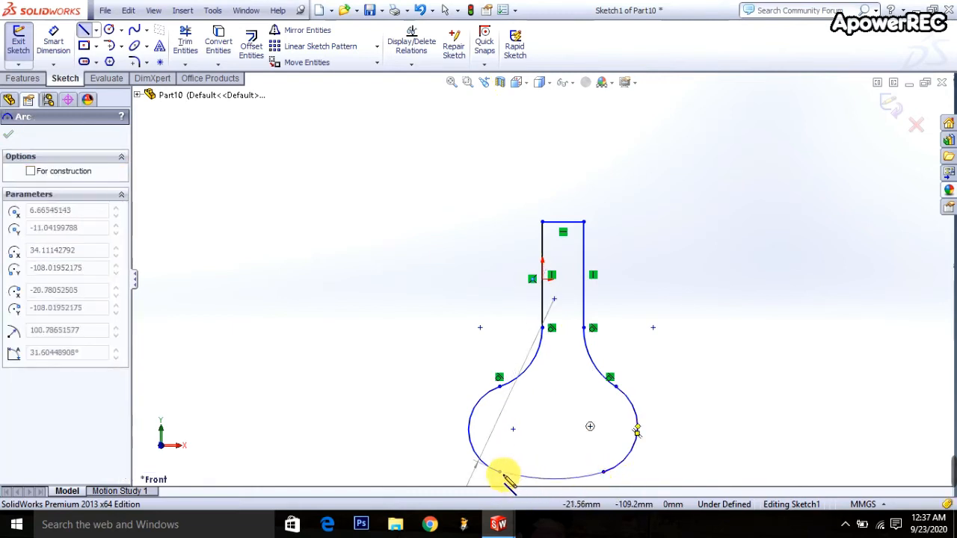
pyautogui.rightClick(558, 450)
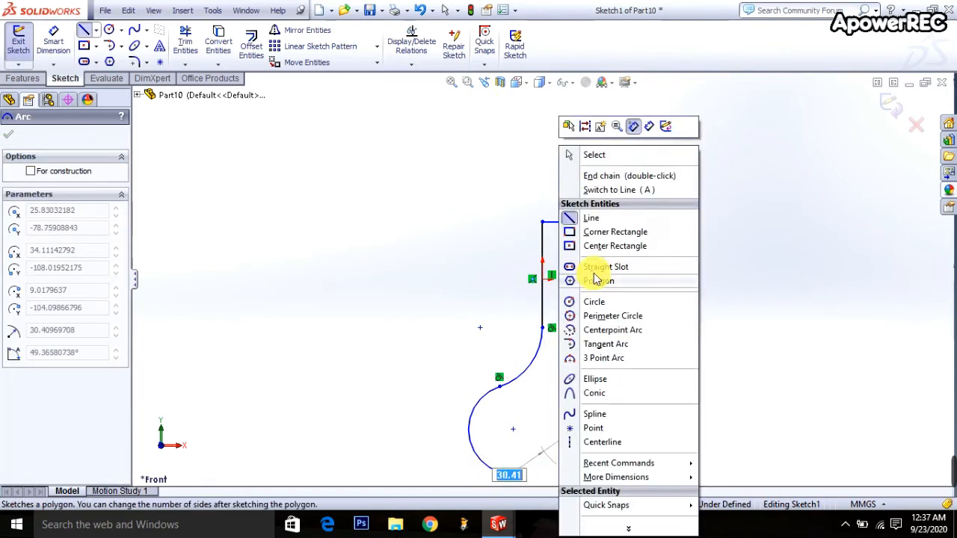
pyautogui.click(590, 156)
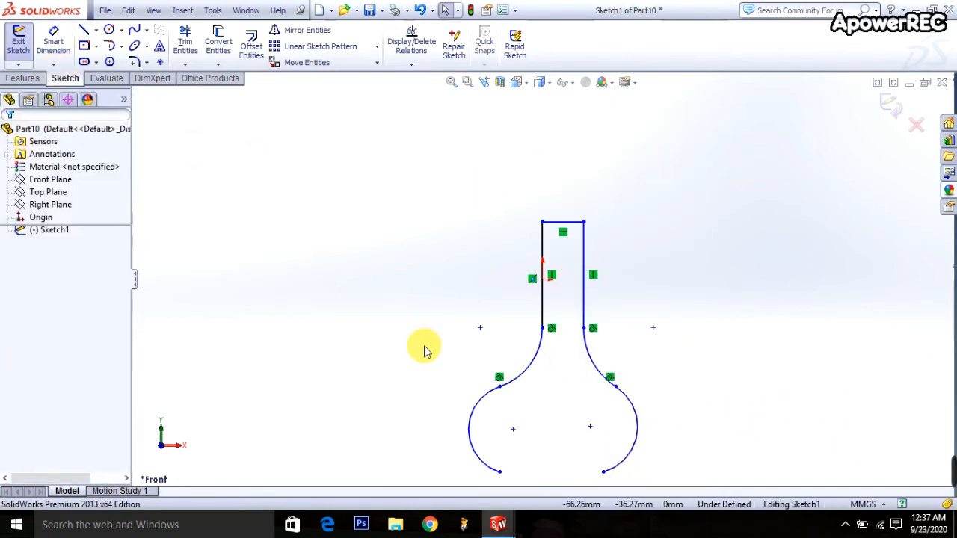
# - Close the bottom of the profile with a rounded arc joining the lower ends of the two side arcs
pyautogui.scroll(3, 441, 376)
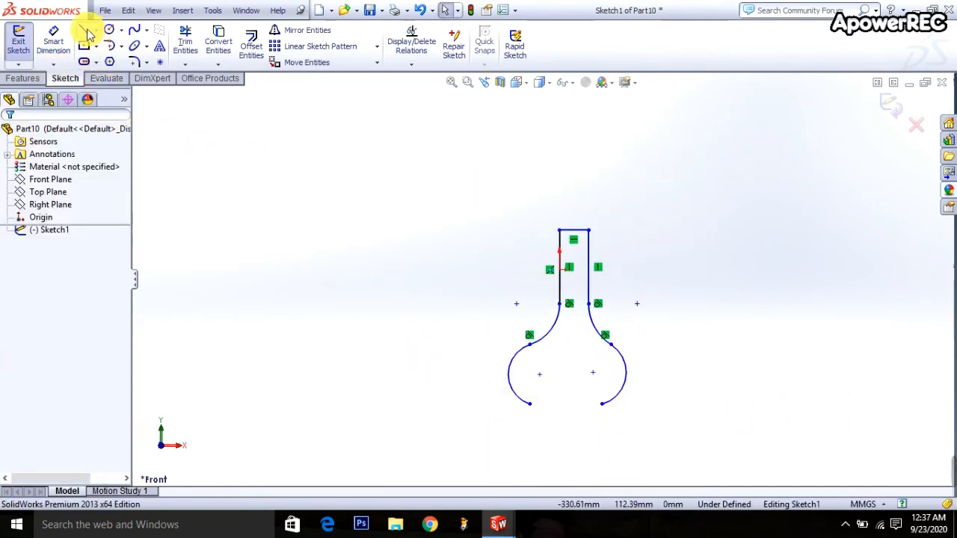
pyautogui.click(530, 405)
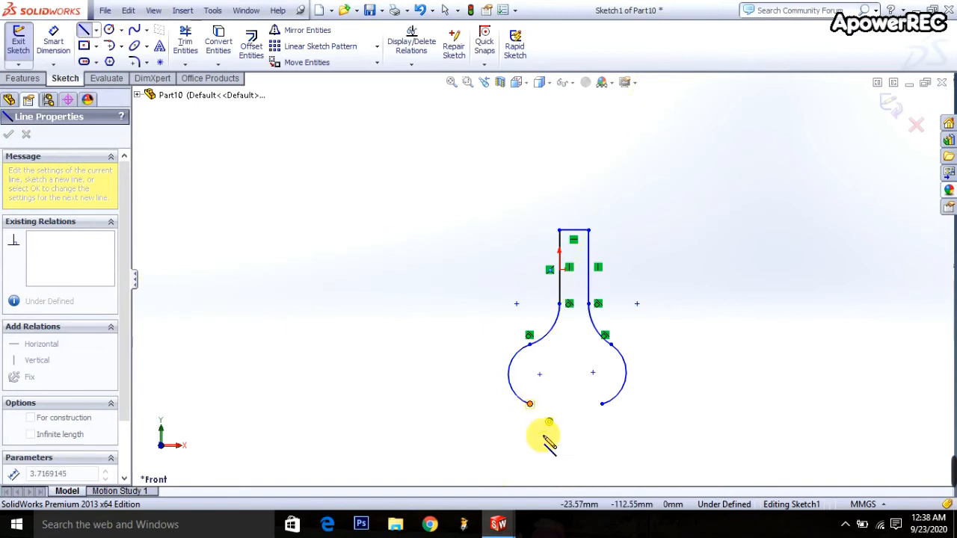
pyautogui.click(602, 404)
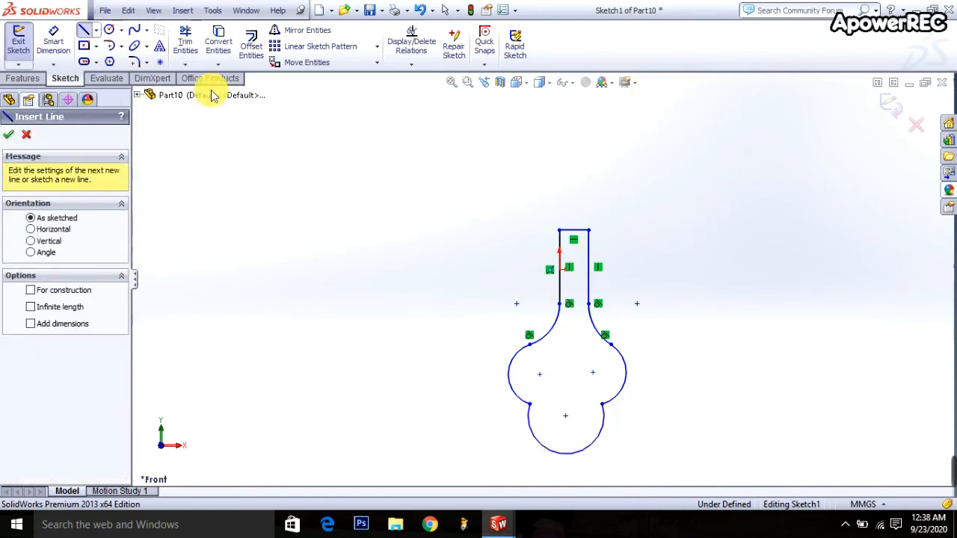
# - Sketch a line about 21 mm up from the neck's upper left corner, followed by a small rectangular notch about 5 mm deep
pyautogui.click(559, 231)
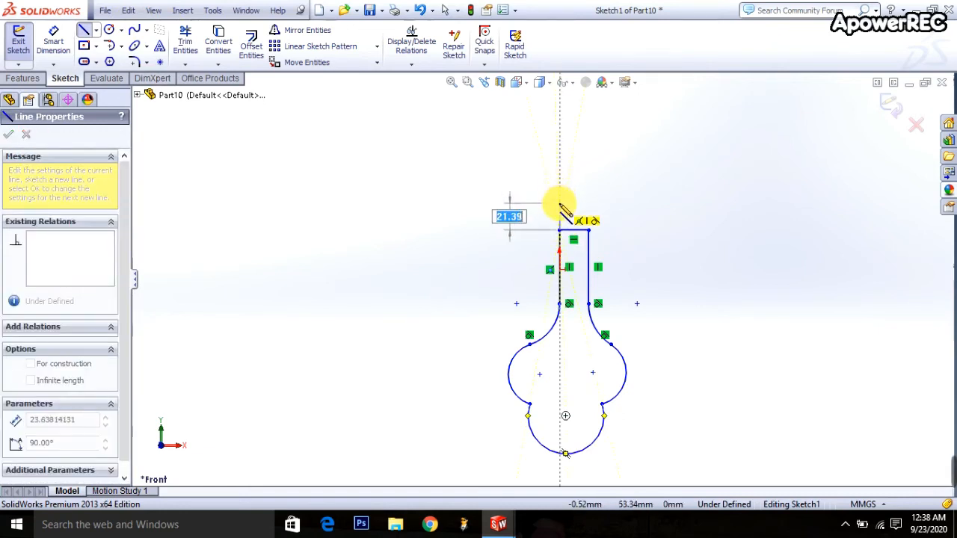
pyautogui.click(559, 204)
pyautogui.click(566, 203)
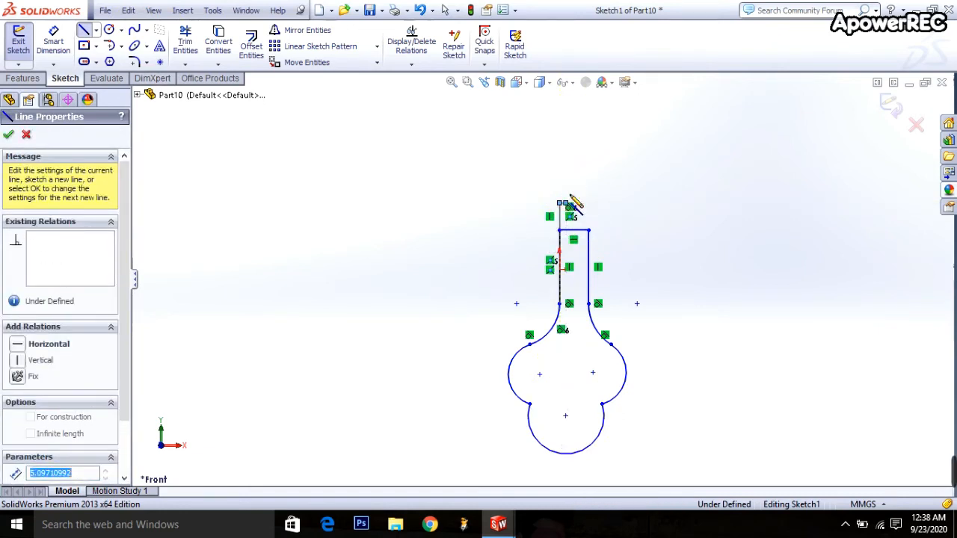
pyautogui.click(568, 193)
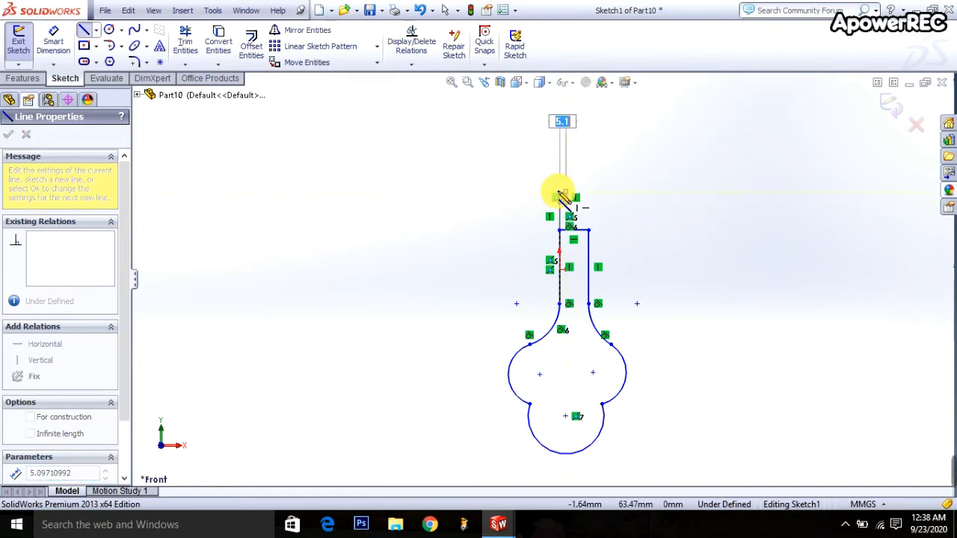
pyautogui.click(559, 192)
# - Continue above the notch with lines about 14 mm up, about 23 mm across and about 14 mm down the opposite side
pyautogui.click(560, 180)
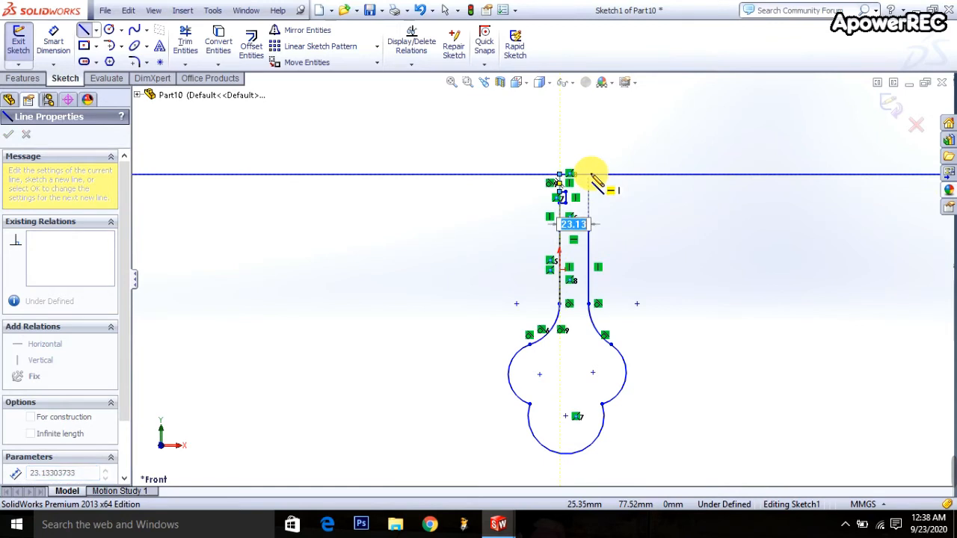
pyautogui.click(589, 175)
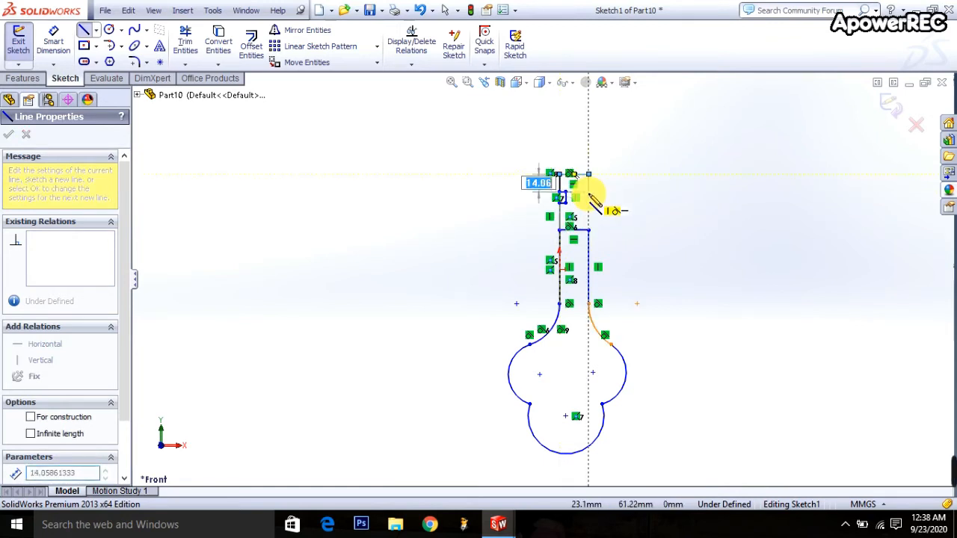
pyautogui.click(588, 208)
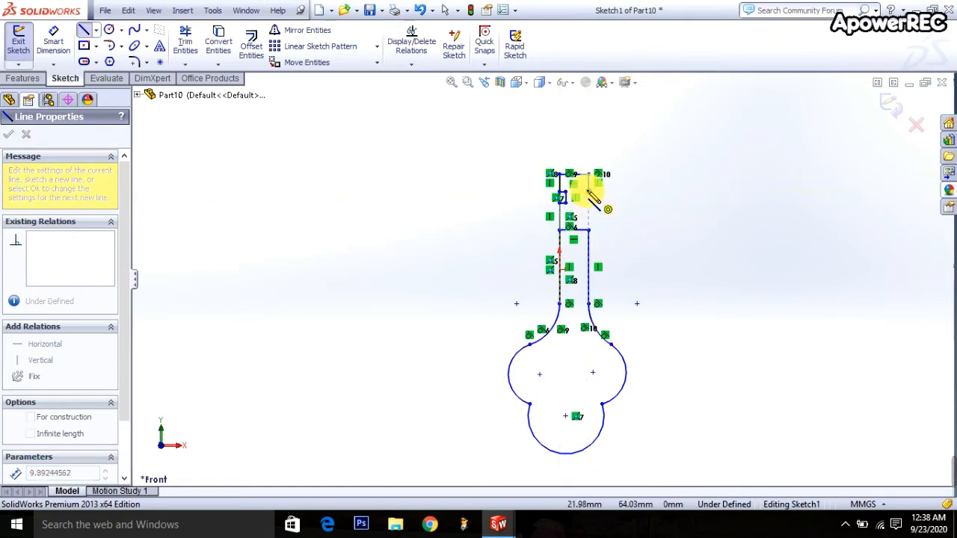
# - Sketch an inward semicircular notch of about 5.7 mm radius and a vertical line about 19 mm down to the neck's upper right corner
pyautogui.press('a')
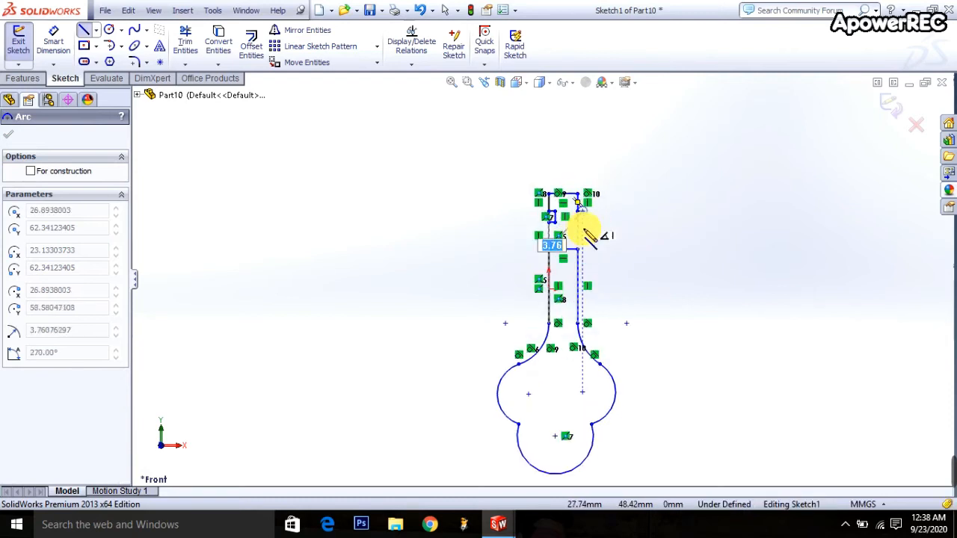
pyautogui.scroll(-3, 579, 235)
pyautogui.scroll(-2, 578, 245)
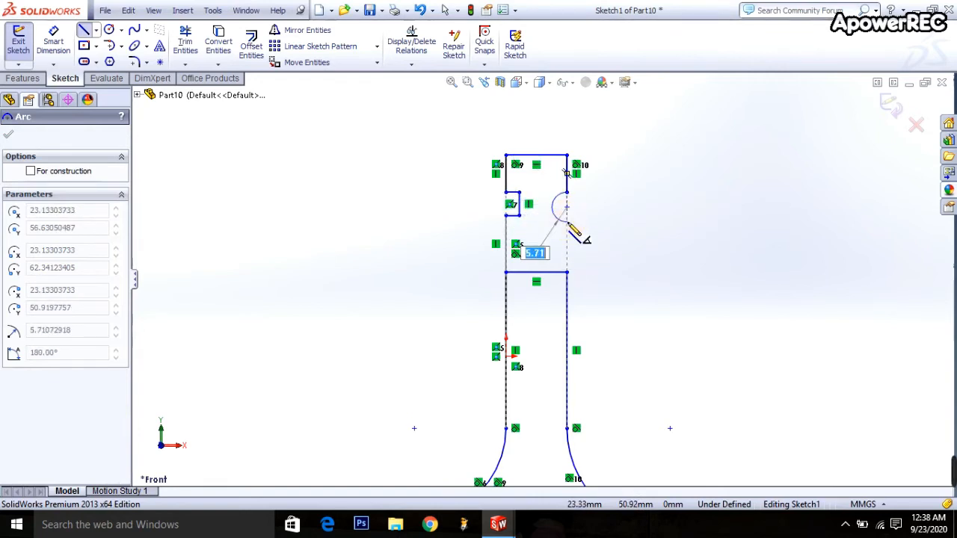
pyautogui.click(567, 222)
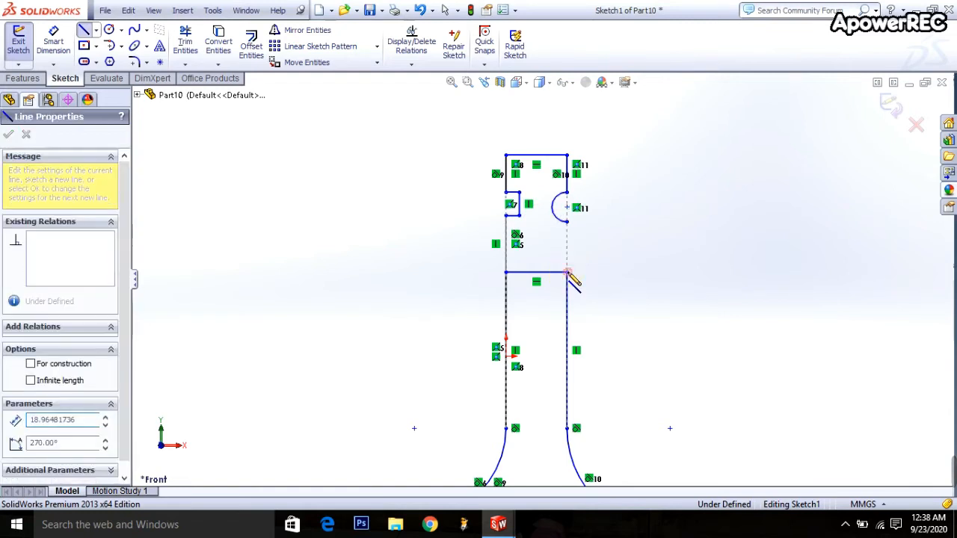
pyautogui.click(566, 273)
pyautogui.rightClick(642, 170)
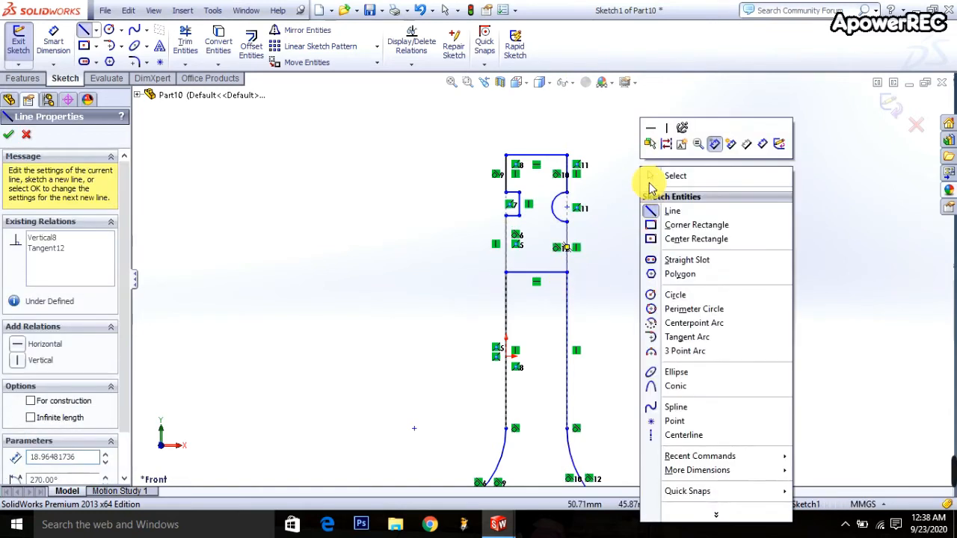
# - Trim away the horizontal line crossing the neck between its lower part and the notched upper section
pyautogui.click(669, 178)
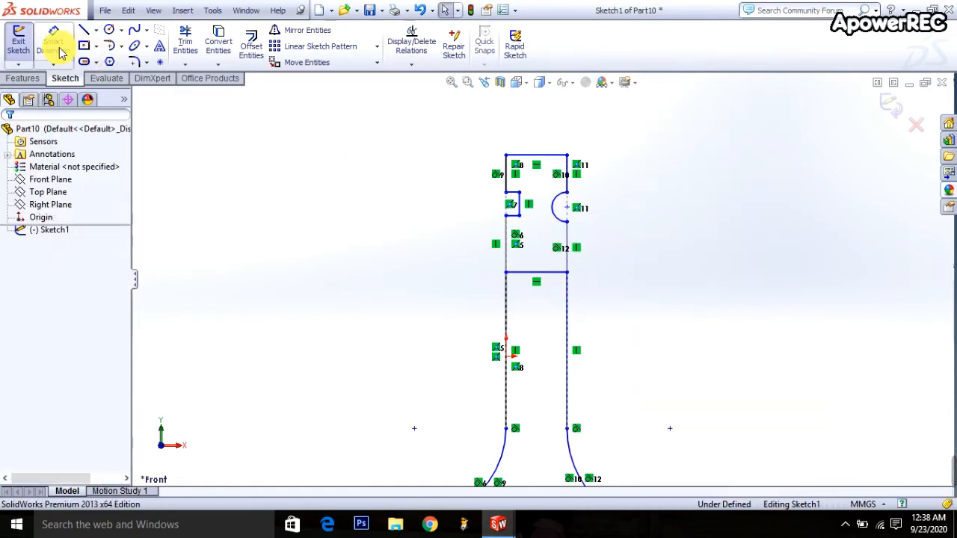
pyautogui.click(185, 41)
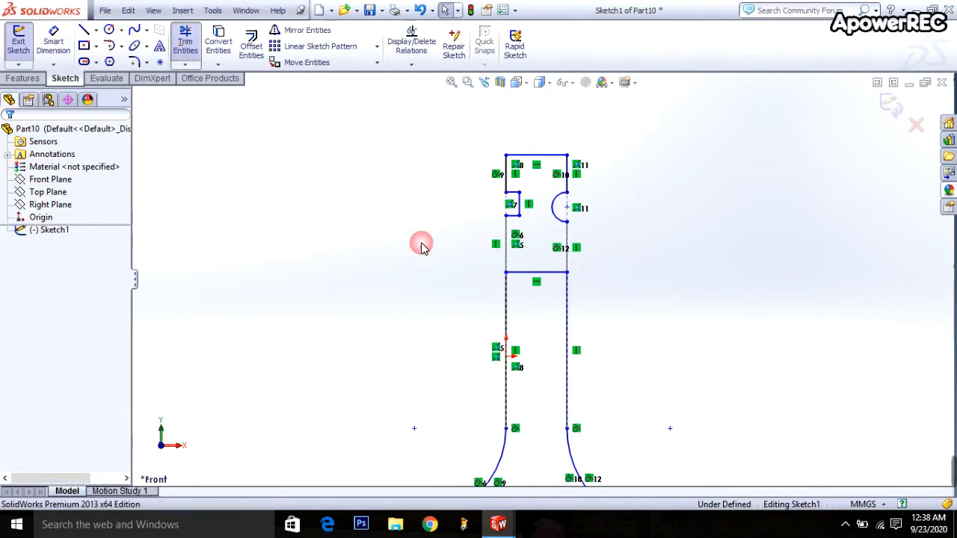
pyautogui.click(545, 273)
pyautogui.scroll(2, 614, 308)
pyautogui.scroll(1, 615, 344)
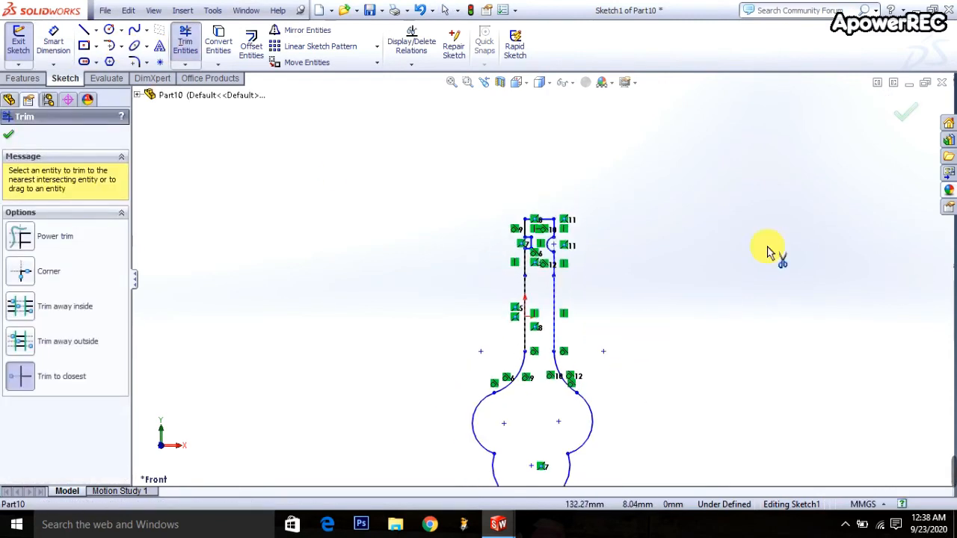
# - Finish the profile sketch and extrude it as a blind boss 5 mm deep
pyautogui.click(896, 111)
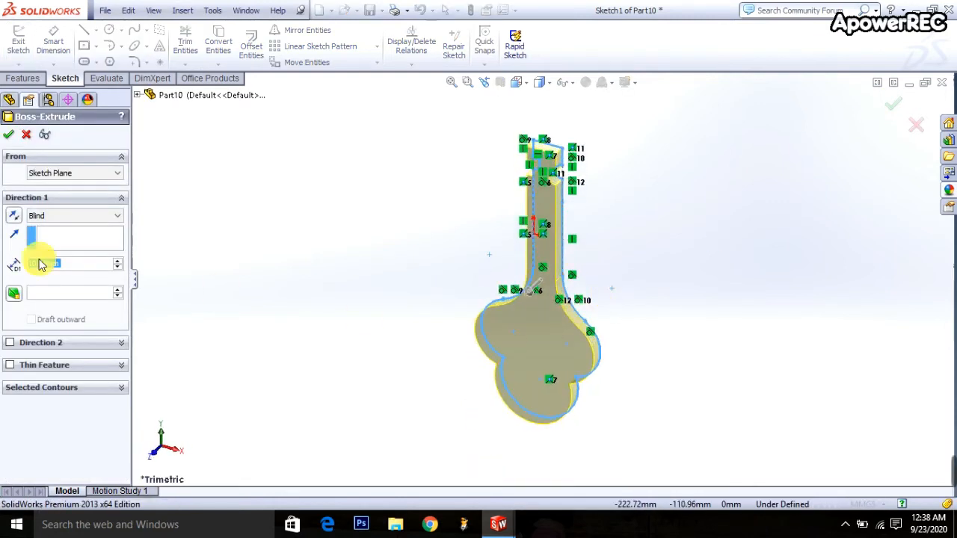
pyautogui.write('5')
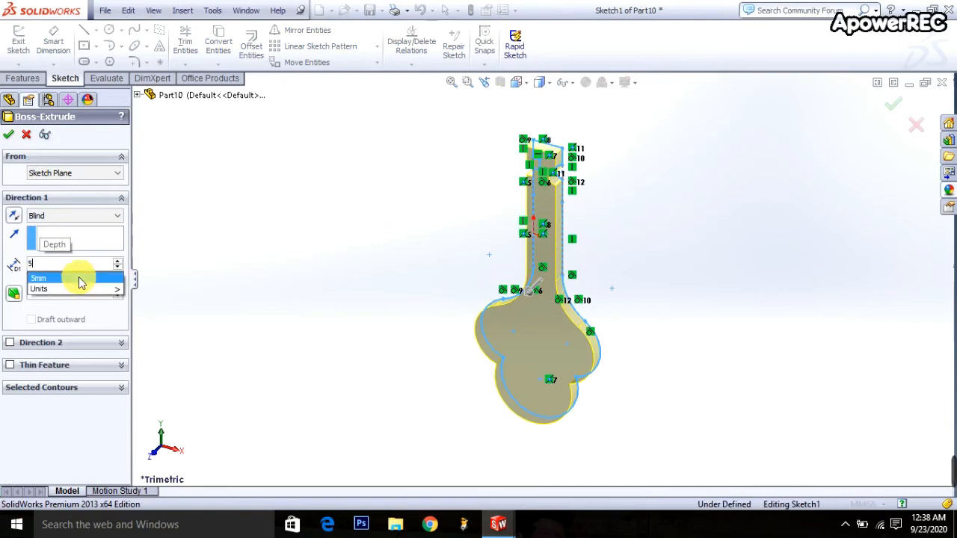
pyautogui.press('Return')
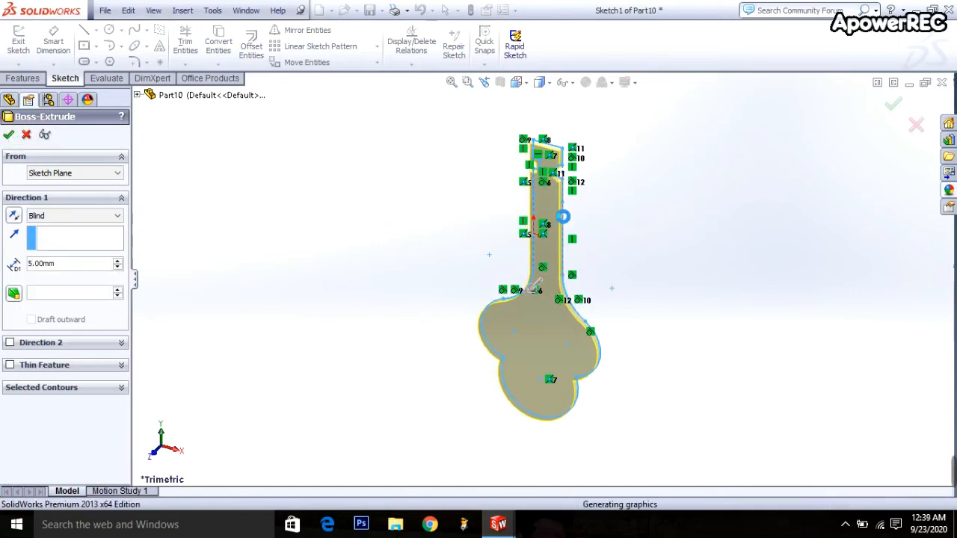
pyautogui.press('Return')
pyautogui.scroll(-2, 612, 227)
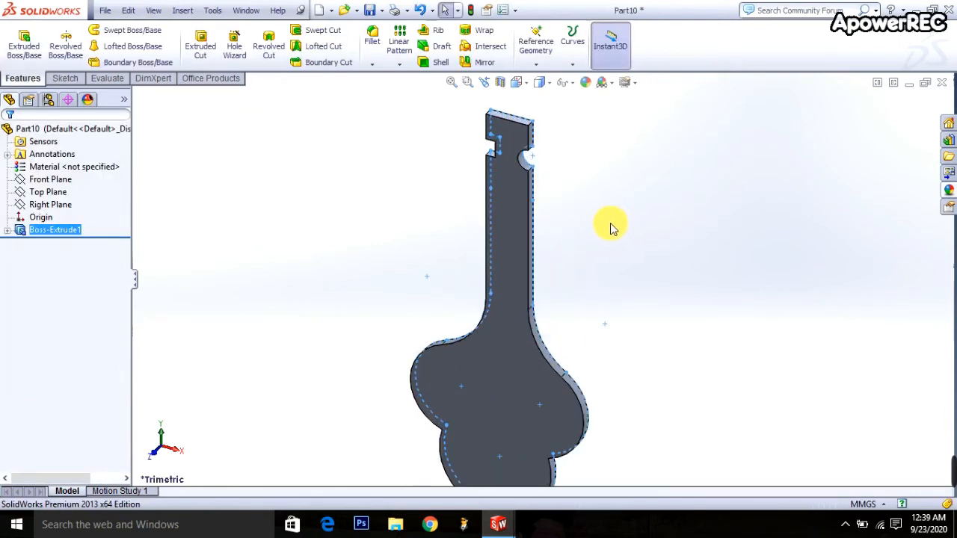
# - Start an extruded boss on the body's front face and sketch a 5 mm diameter circle on the neck just below the notches
pyautogui.moveTo(461, 261); pyautogui.dragTo(509, 215, button='middle')
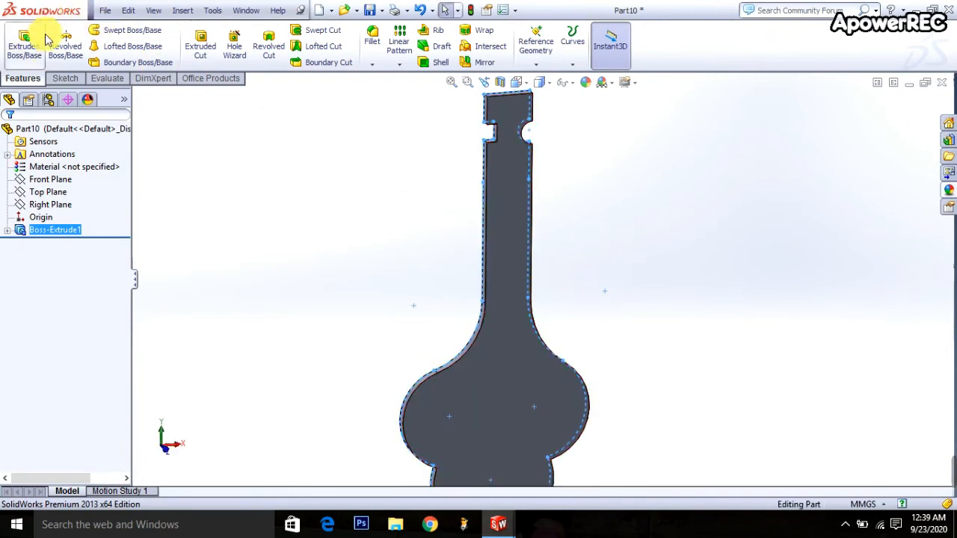
pyautogui.click(35, 55)
pyautogui.click(516, 271)
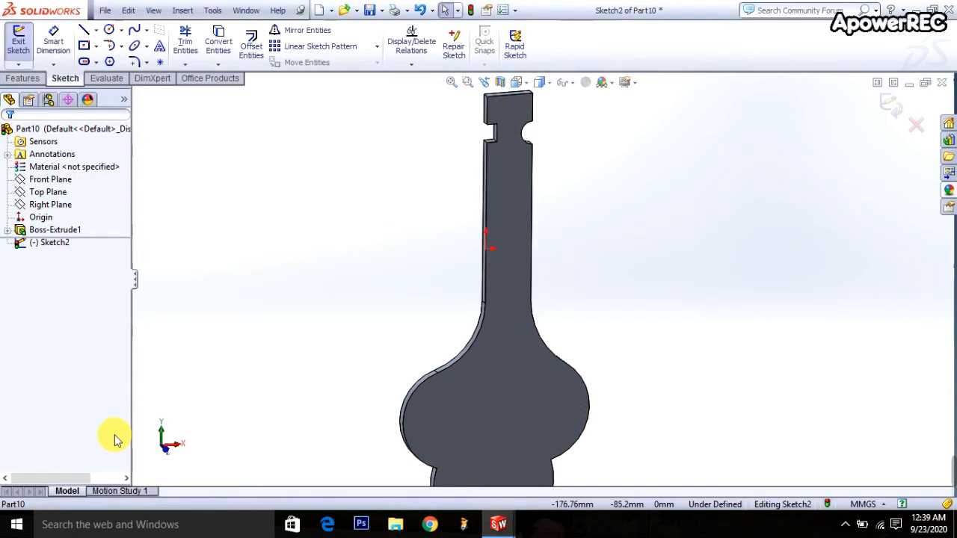
pyautogui.click(109, 30)
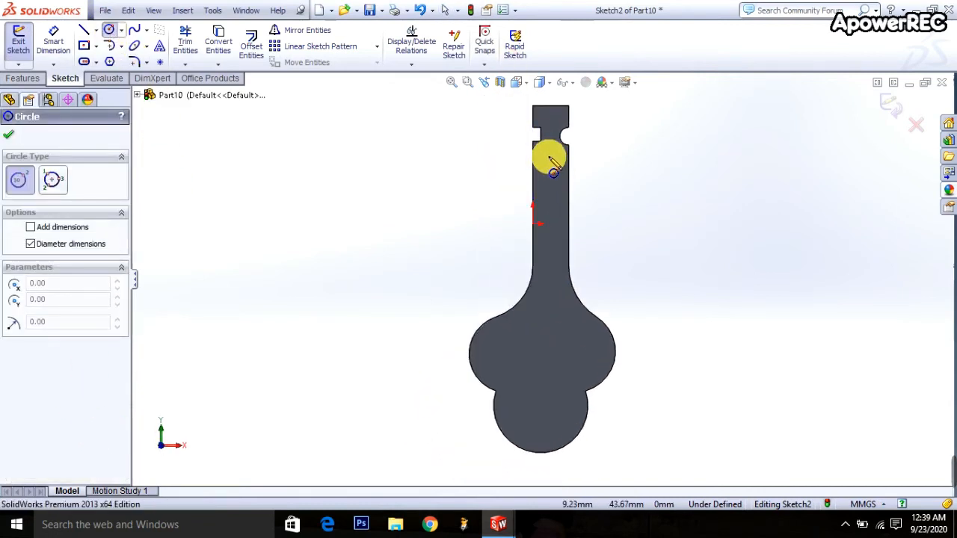
pyautogui.click(554, 170)
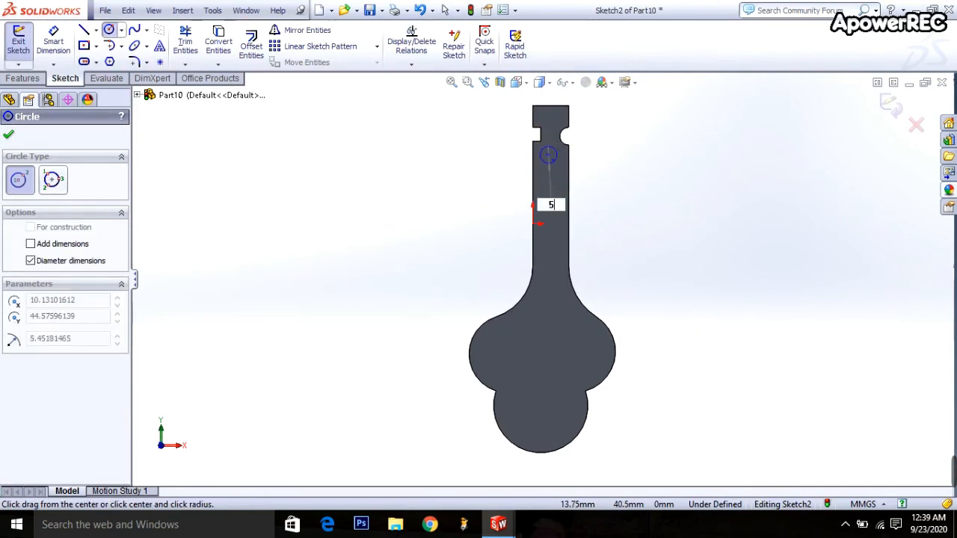
pyautogui.press('Return')
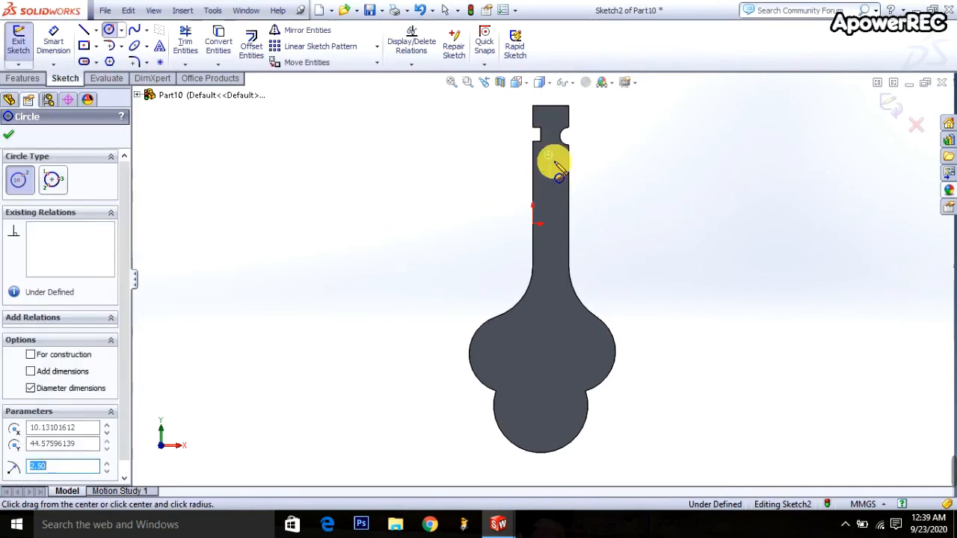
# - Pattern the circle linearly down the neck's left straight edge with five instances spaced 10 mm apart
pyautogui.click(334, 51)
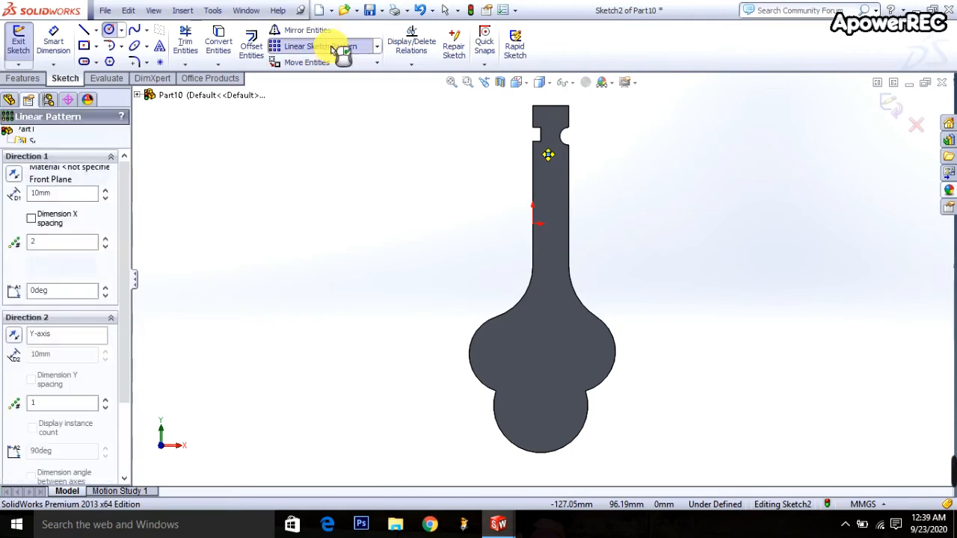
pyautogui.click(535, 193)
pyautogui.click(33, 229)
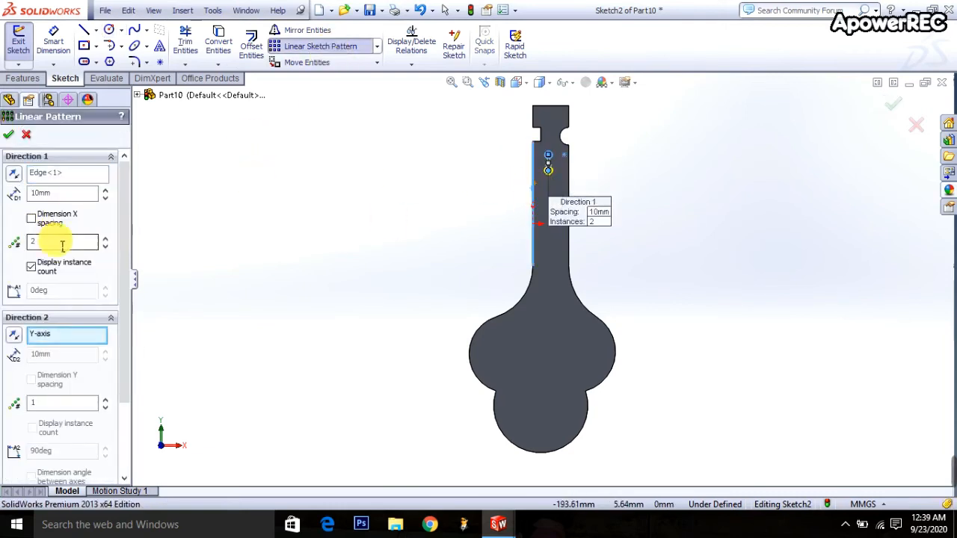
pyautogui.click(9, 135)
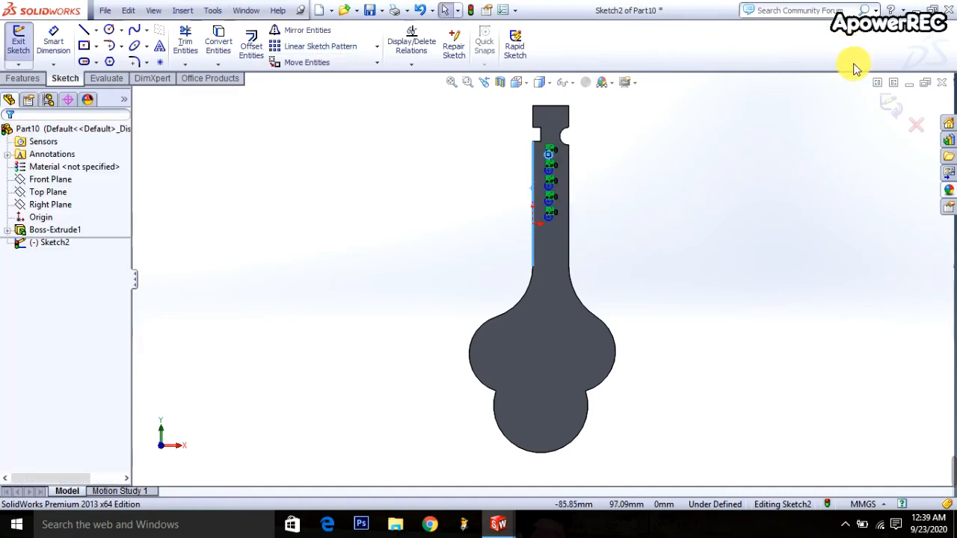
# - Extrude the five patterned circles as 5 mm high blind bosses merged with the body
pyautogui.click(890, 106)
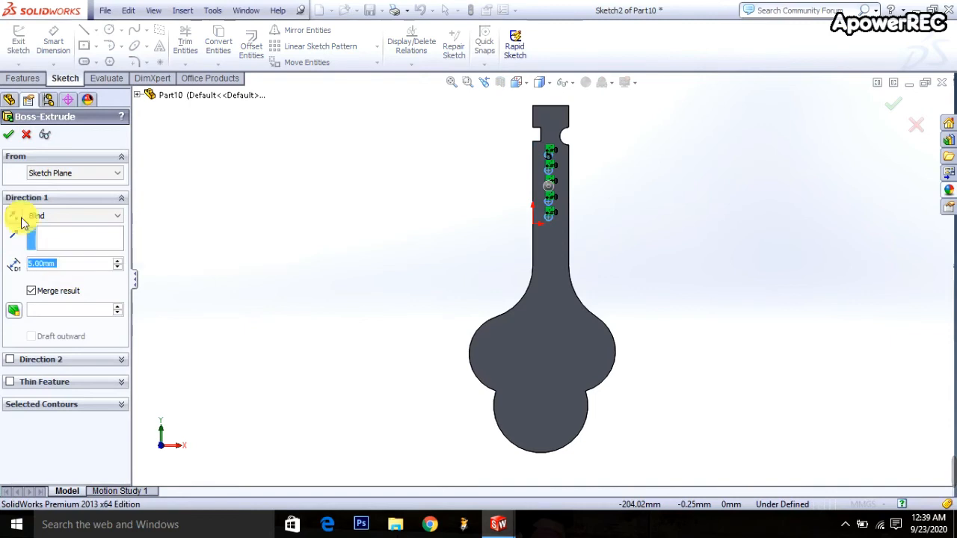
pyautogui.click(642, 257)
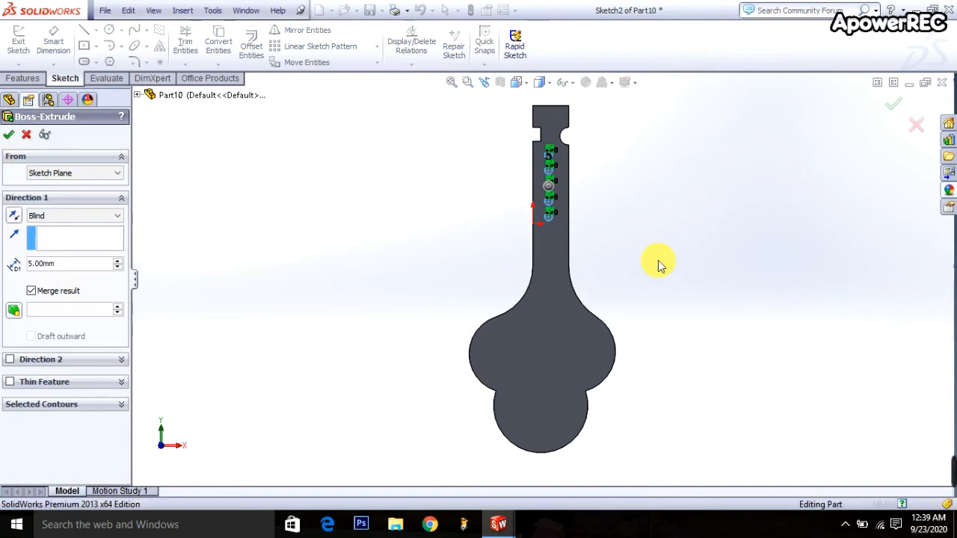
pyautogui.press('Return')
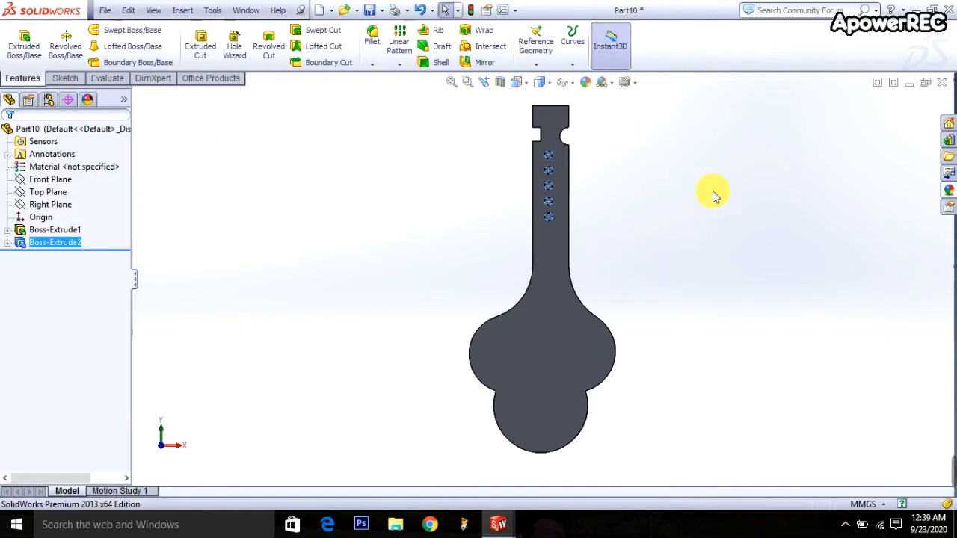
# - Apply the polished steel appearance with a cyan colour to the row of cylindrical bosses
pyautogui.moveTo(735, 342); pyautogui.dragTo(680, 263, button='middle')
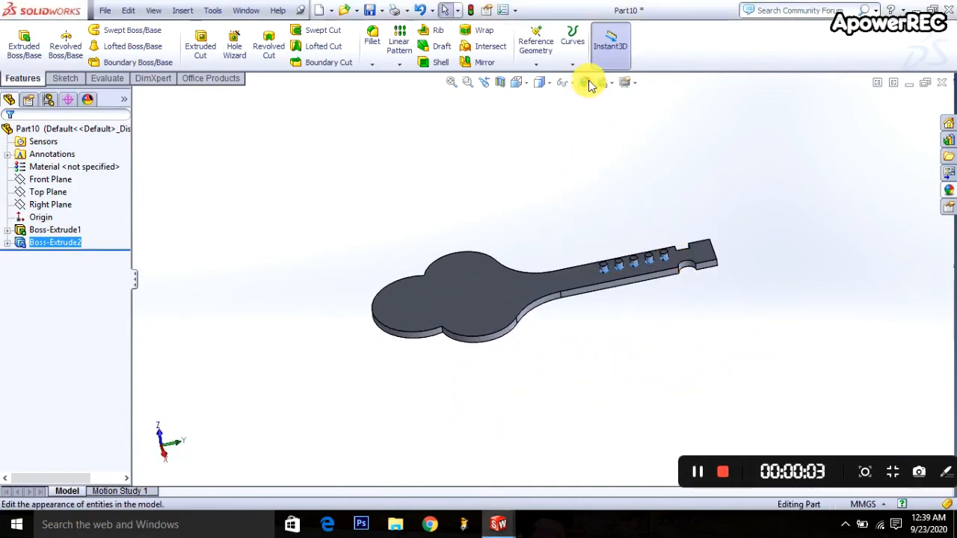
pyautogui.click(587, 83)
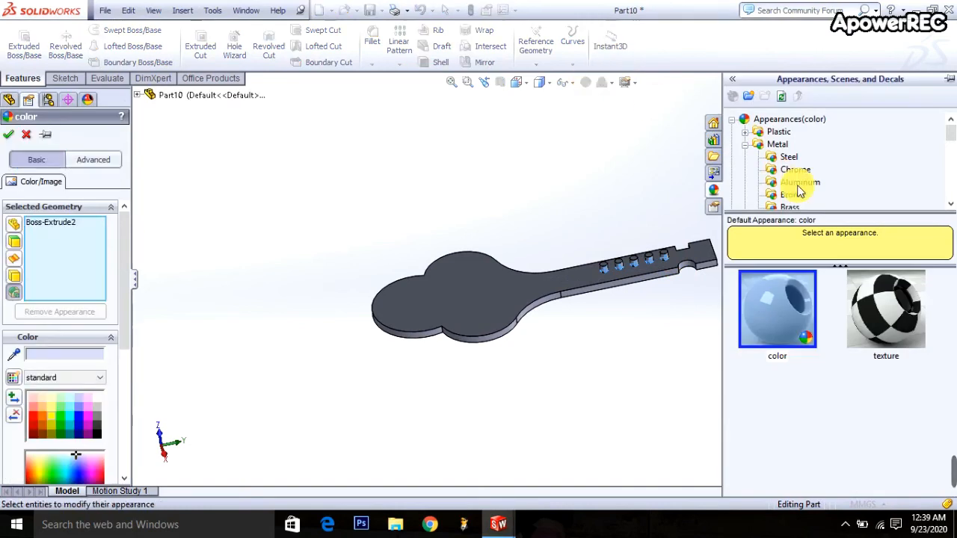
pyautogui.click(787, 156)
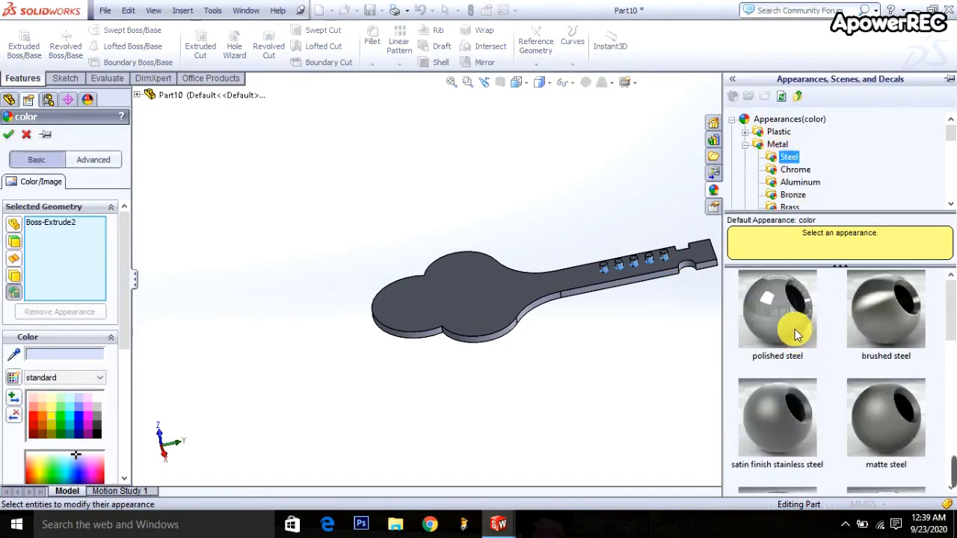
pyautogui.moveTo(795, 335); pyautogui.dragTo(498, 303)
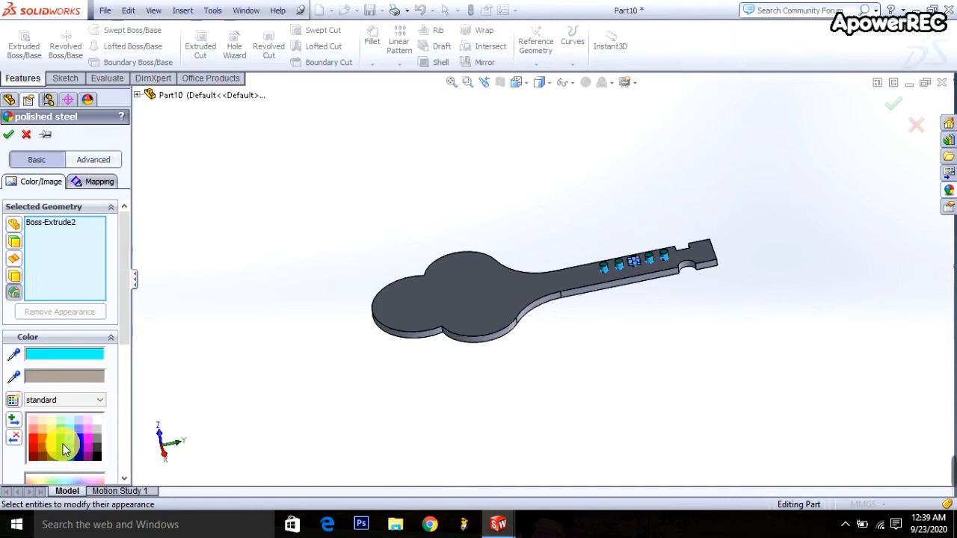
pyautogui.click(9, 135)
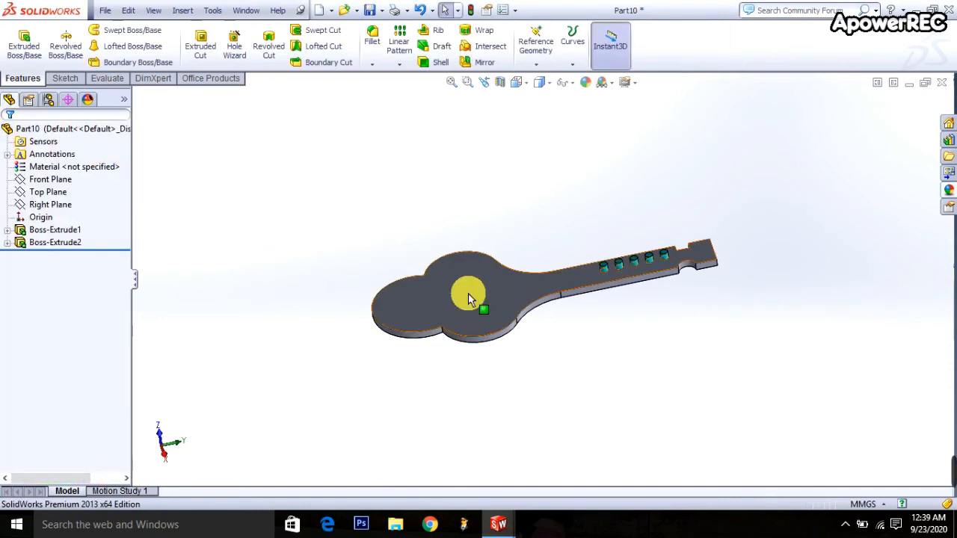
# - Colour the body's front face yellow
pyautogui.click(454, 294)
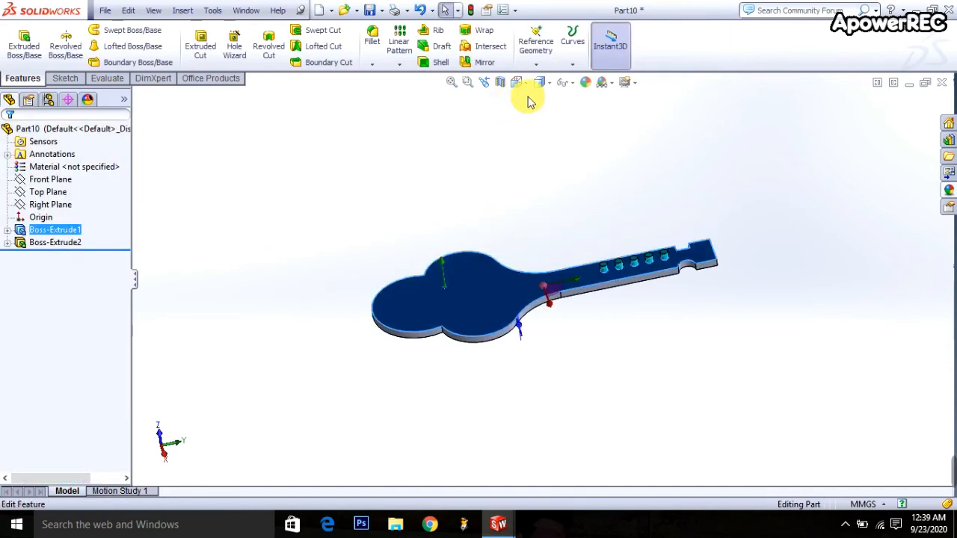
pyautogui.click(585, 83)
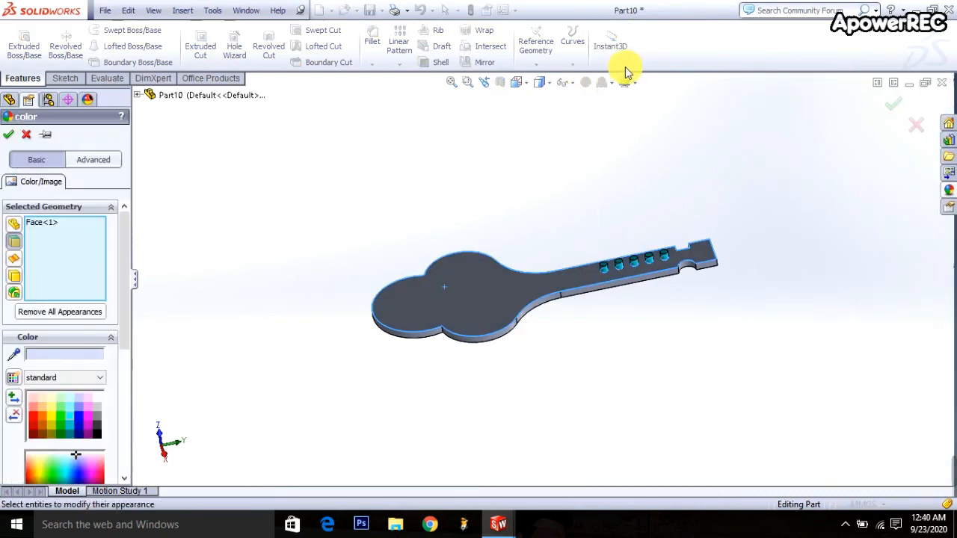
pyautogui.click(55, 423)
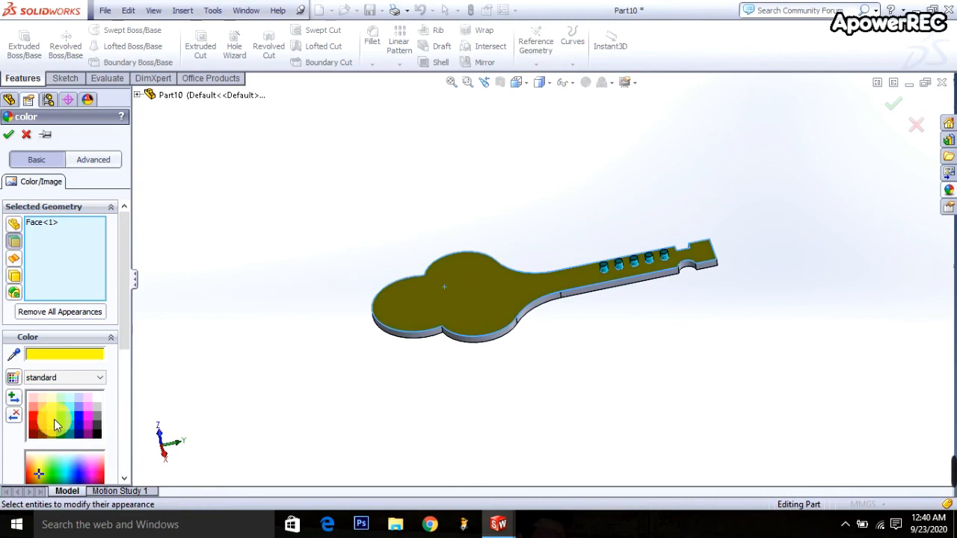
# - Extend the yellow colour to the side faces of the rounded head and neck, the back face and the neck's end face
pyautogui.click(417, 337)
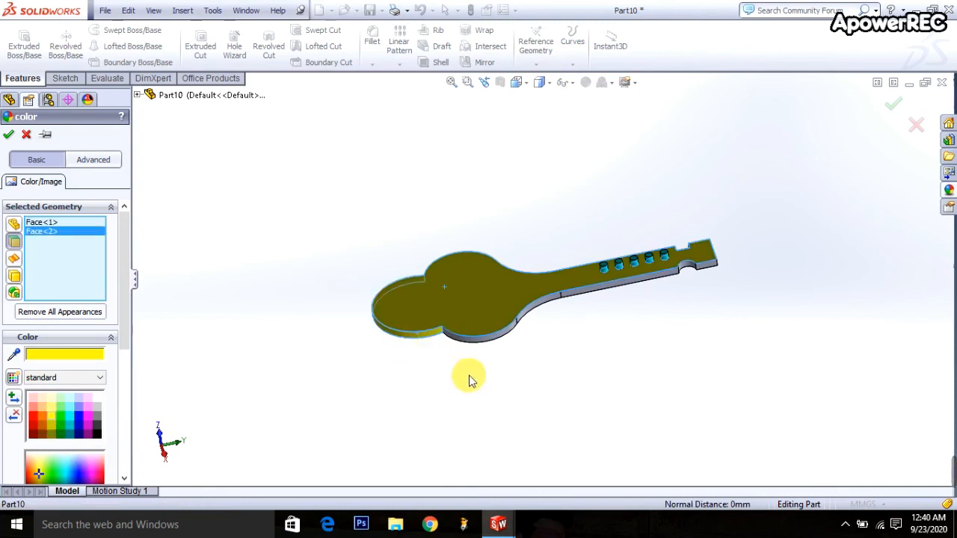
pyautogui.moveTo(469, 380); pyautogui.dragTo(462, 286, button='middle')
pyautogui.click(502, 287)
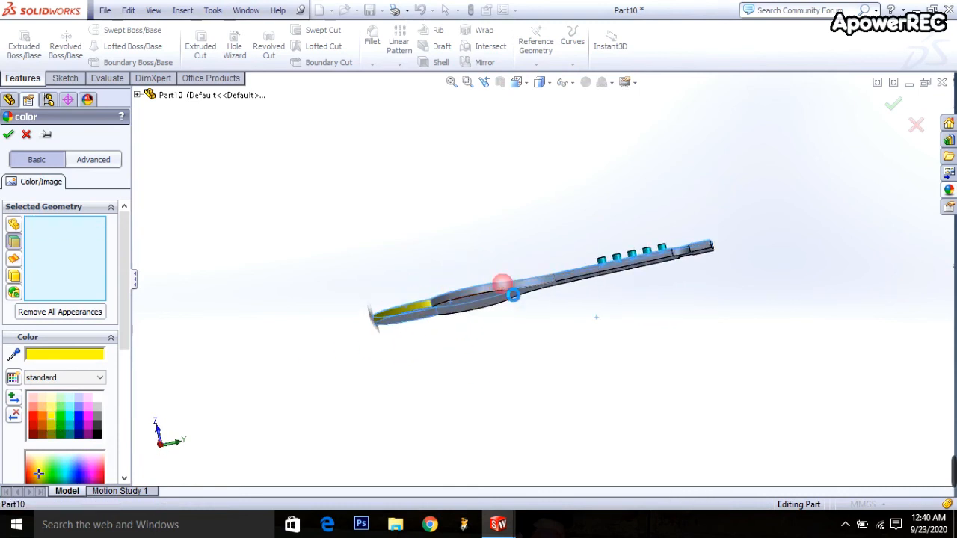
pyautogui.click(587, 278)
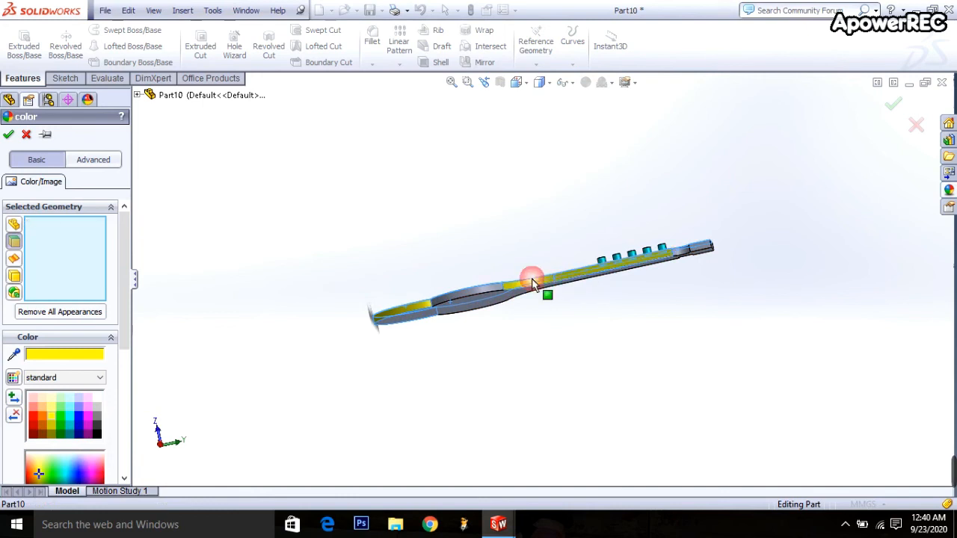
pyautogui.click(485, 298)
pyautogui.moveTo(508, 406); pyautogui.dragTo(479, 316, button='middle')
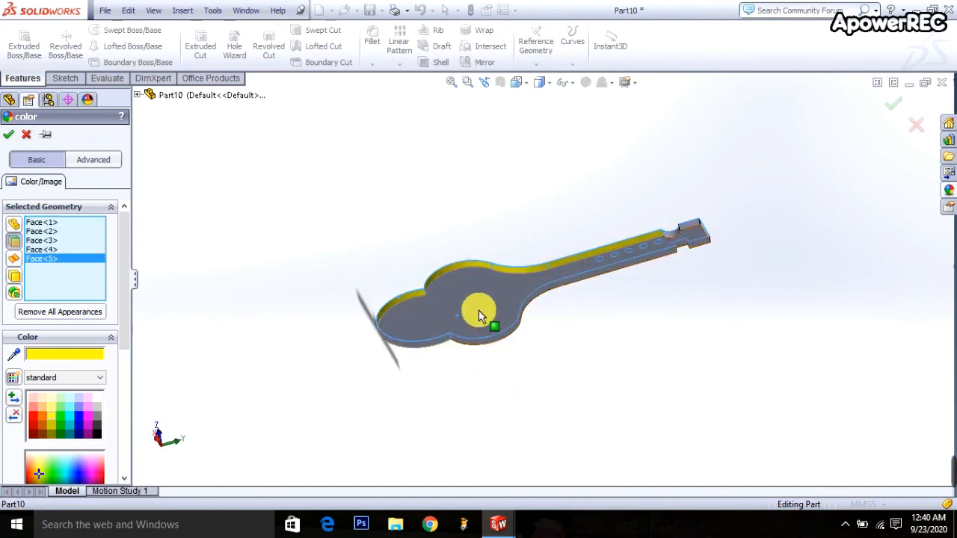
pyautogui.click(482, 307)
pyautogui.moveTo(651, 328); pyautogui.dragTo(581, 380, button='middle')
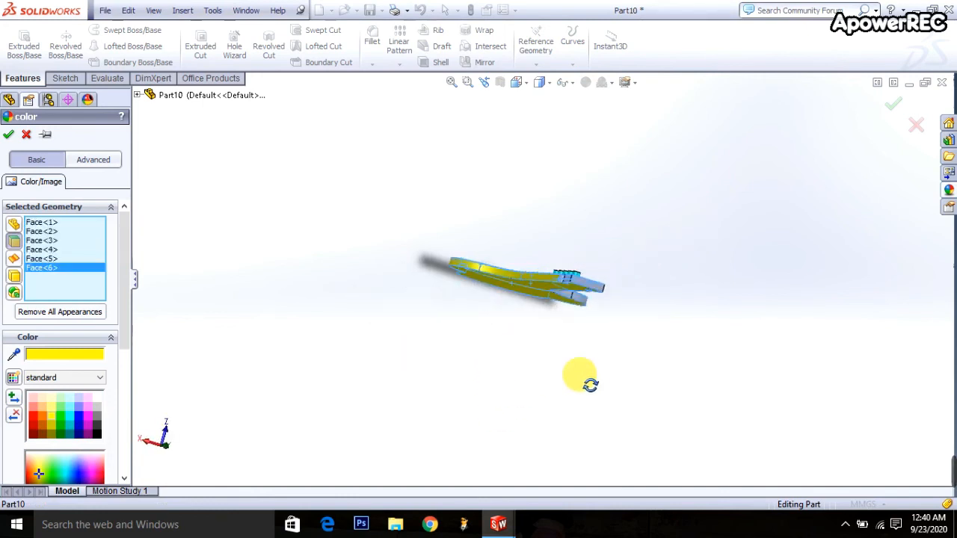
pyautogui.click(585, 282)
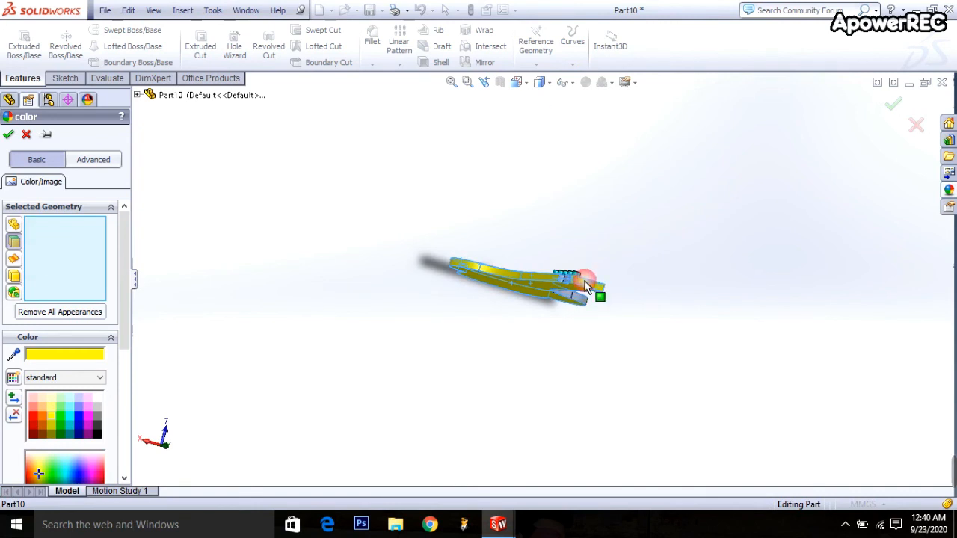
pyautogui.click(9, 135)
# - Apply a darker yellow colour to the whole part
pyautogui.moveTo(619, 203); pyautogui.dragTo(536, 209, button='middle')
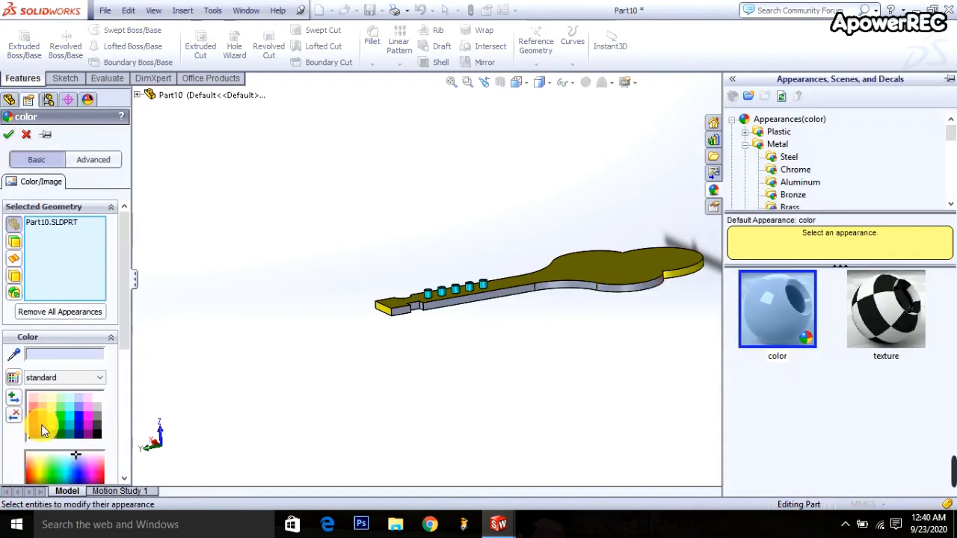
pyautogui.click(49, 425)
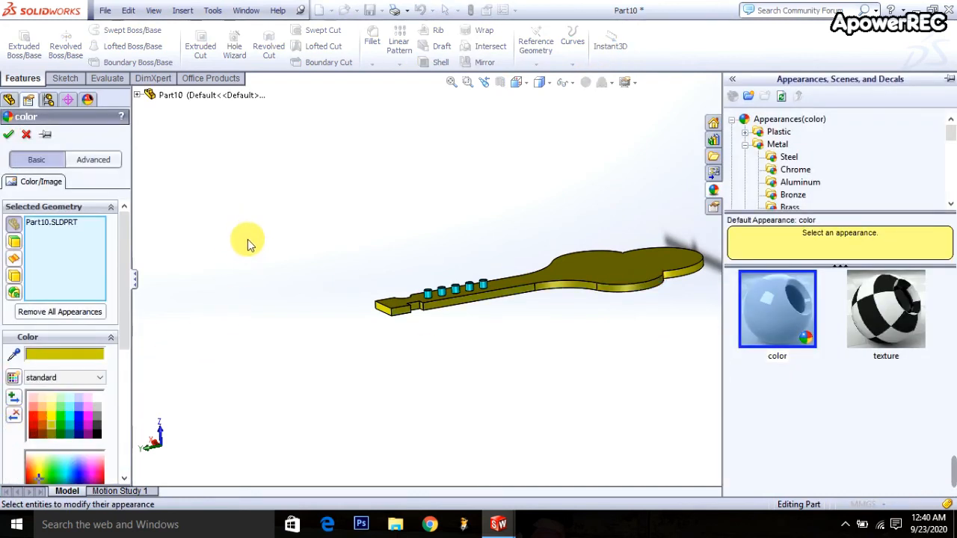
pyautogui.moveTo(250, 241); pyautogui.dragTo(322, 336, button='middle')
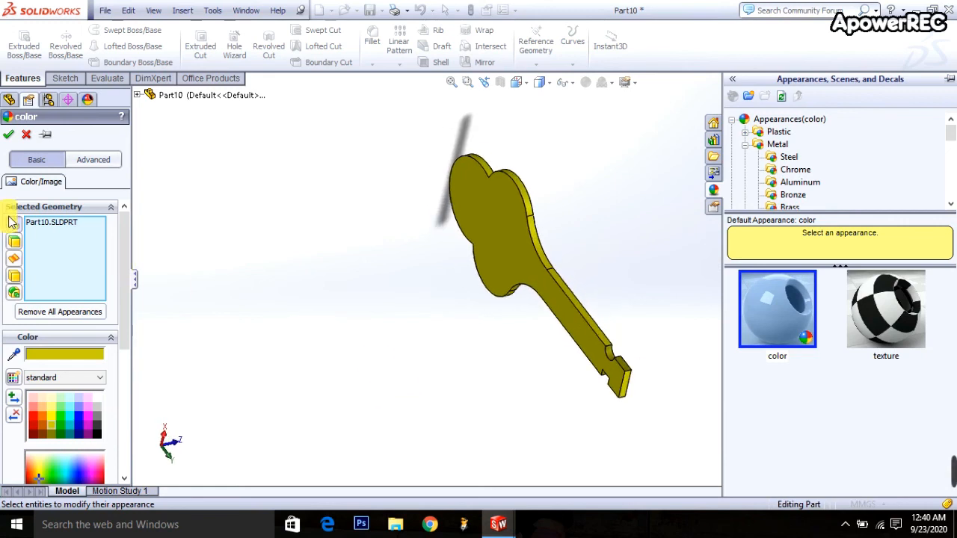
pyautogui.click(9, 136)
# - Examine the finished coloured part in the normal-to and isometric views, then from other angles and up close
pyautogui.moveTo(314, 205); pyautogui.dragTo(206, 211, button='middle')
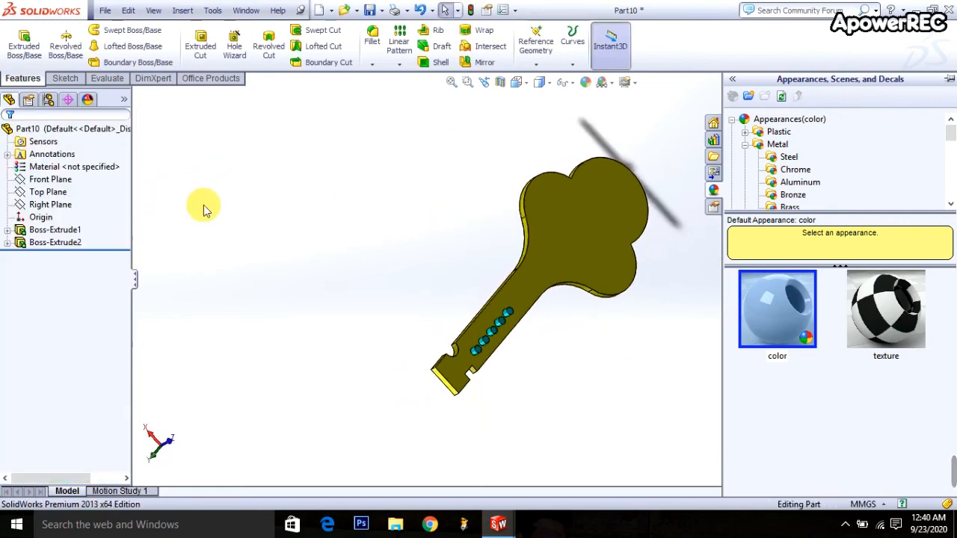
pyautogui.hotkey('ctrl', '8')
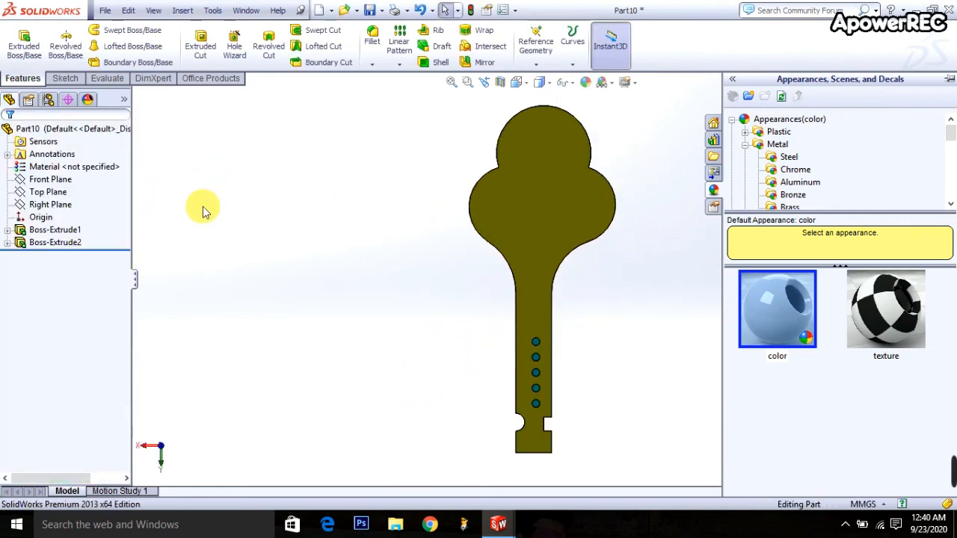
pyautogui.hotkey('ctrl', '7')
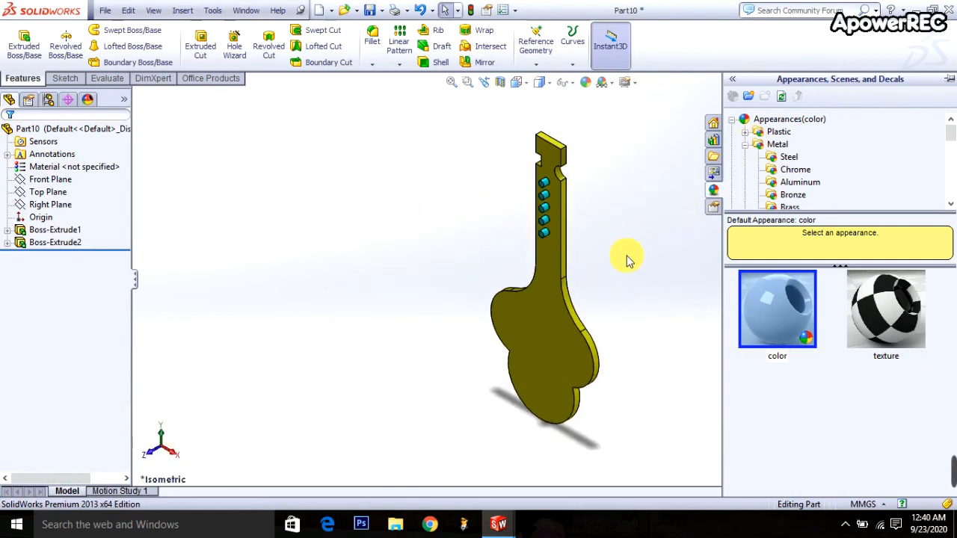
pyautogui.moveTo(461, 268); pyautogui.dragTo(569, 258, button='middle')
pyautogui.scroll(-3, 574, 210)
pyautogui.moveTo(538, 362); pyautogui.dragTo(523, 382, button='middle')
pyautogui.scroll(3, 525, 383)
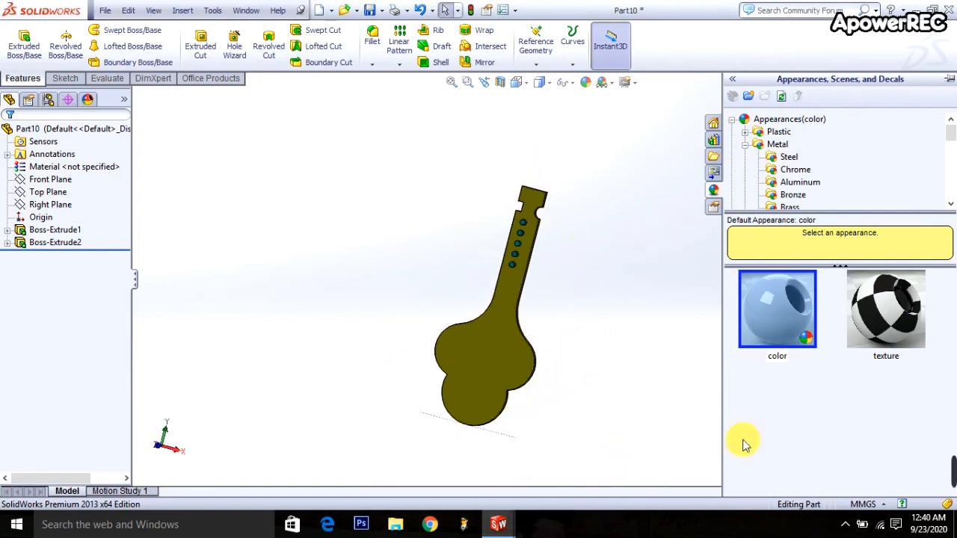
pyautogui.moveTo(953, 438)
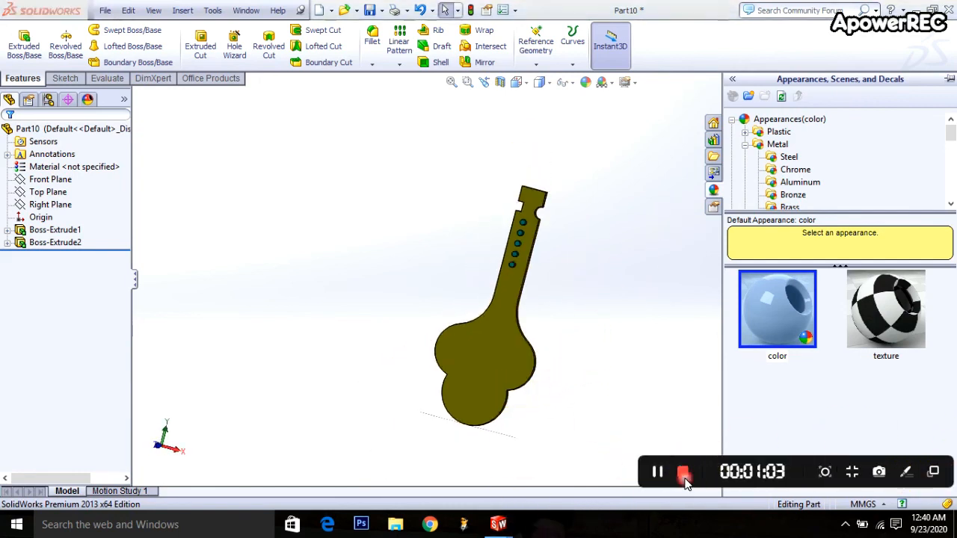